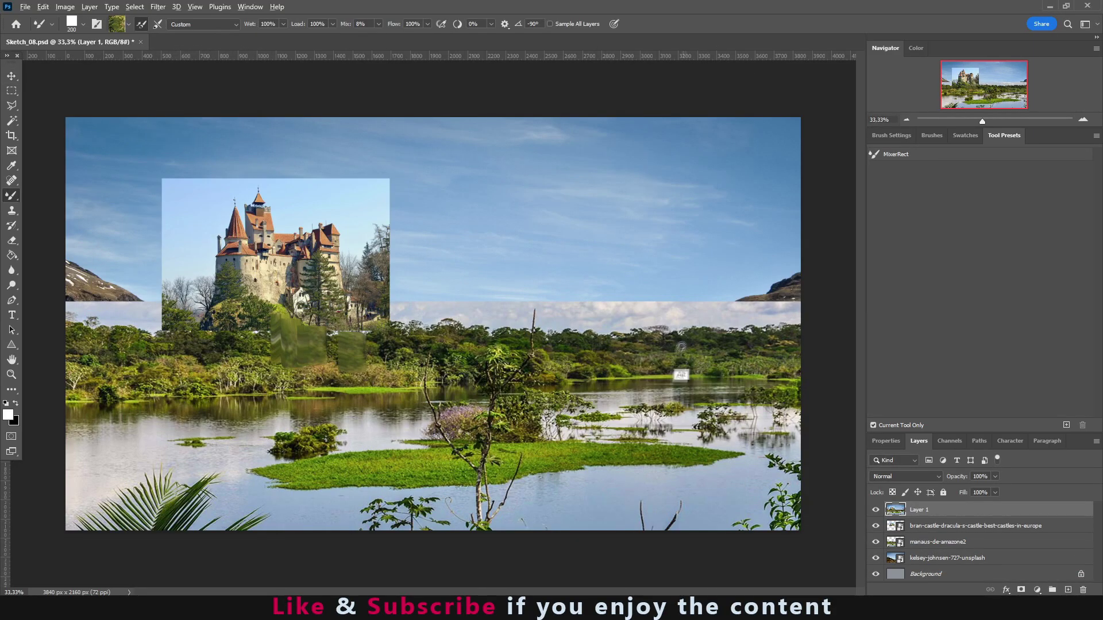
# Smear sky blue over the tree line and treetops, widening the brush to 400
pyautogui.moveTo(685, 346); pyautogui.dragTo(643, 310)
pyautogui.keyDown('alt'); pyautogui.click(632, 270); pyautogui.keyUp('alt')
pyautogui.moveTo(677, 275); pyautogui.dragTo(580, 322)
pyautogui.moveTo(488, 322)
pyautogui.mouseDown()
pyautogui.moveTo(402, 321)
pyautogui.moveTo(368, 150)
pyautogui.mouseUp()
pyautogui.press(']')
pyautogui.press(']')
pyautogui.press(']')
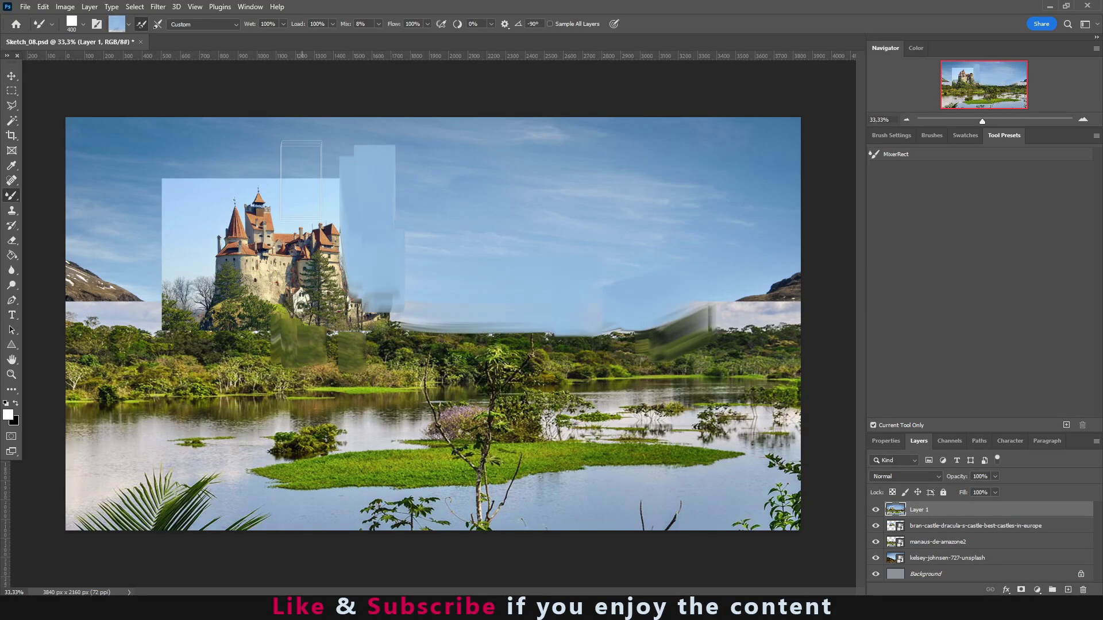
pyautogui.moveTo(303, 178); pyautogui.dragTo(184, 275)
# Sample the castle and stamp castle-textured patches along the skyline to its right
pyautogui.keyDown('alt'); pyautogui.click(261, 230); pyautogui.keyUp('alt')
pyautogui.click(400, 224)
pyautogui.click(440, 250)
pyautogui.press('[')
pyautogui.click(412, 332)
pyautogui.click(472, 316)
pyautogui.click(526, 313)
pyautogui.click(588, 317)
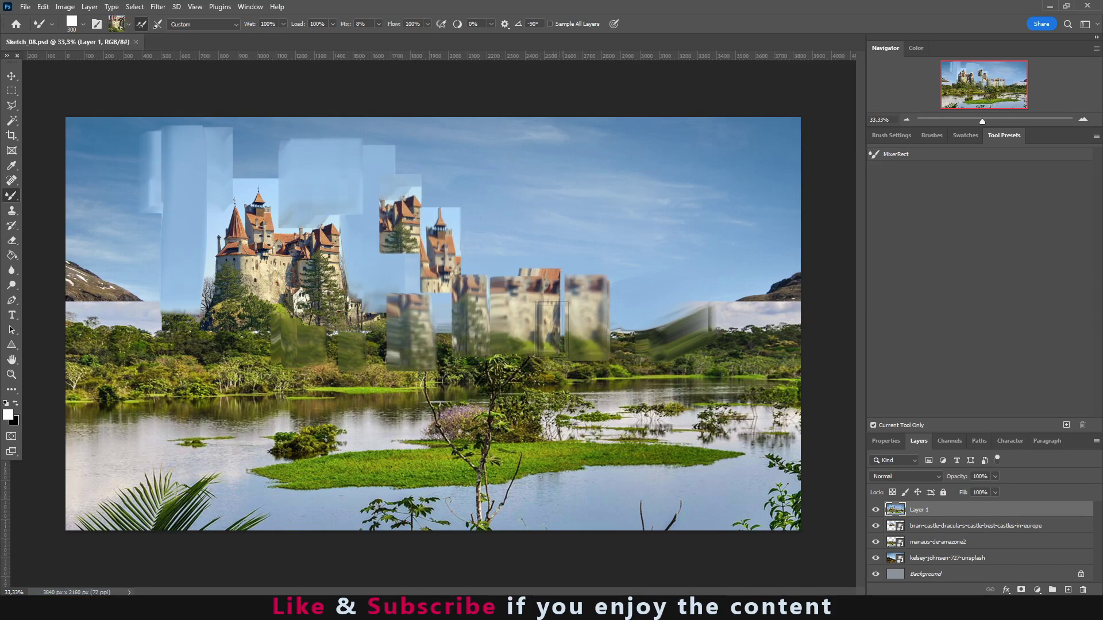
# Extend the blurred castle further right with larger strokes and reshape its right tower
pyautogui.moveTo(549, 327); pyautogui.dragTo(615, 324)
pyautogui.moveTo(499, 284)
pyautogui.mouseDown()
pyautogui.moveTo(562, 285)
pyautogui.moveTo(584, 305)
pyautogui.moveTo(584, 327)
pyautogui.mouseUp()
pyautogui.press('[')
pyautogui.press('[')
pyautogui.press('[')
pyautogui.moveTo(586, 253); pyautogui.dragTo(586, 322)
pyautogui.press(']')
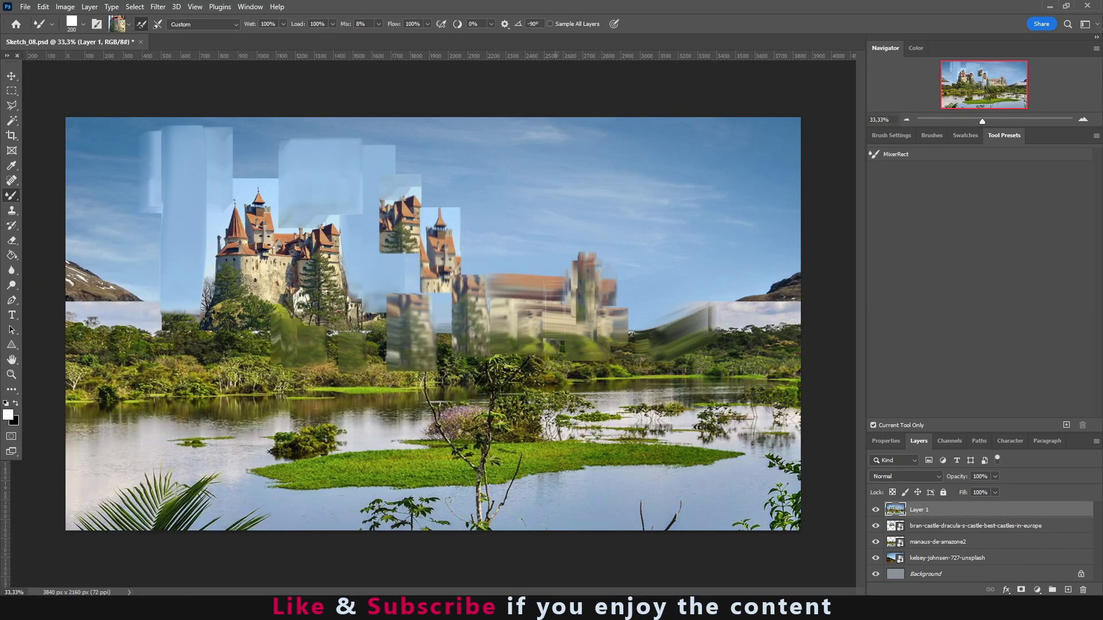
pyautogui.press(']')
pyautogui.press(']')
pyautogui.press(']')
pyautogui.keyDown('alt'); pyautogui.click(718, 322); pyautogui.keyUp('alt')
# Smear green over the right hills, left hills and lower island
pyautogui.moveTo(712, 275); pyautogui.dragTo(769, 345)
pyautogui.moveTo(660, 299)
pyautogui.mouseDown()
pyautogui.moveTo(719, 306)
pyautogui.moveTo(724, 276)
pyautogui.moveTo(718, 322)
pyautogui.mouseUp()
pyautogui.press('[')
pyautogui.press('[')
pyautogui.press('[')
pyautogui.moveTo(86, 270); pyautogui.dragTo(172, 350)
pyautogui.press('[')
pyautogui.press('[')
pyautogui.press('[')
pyautogui.moveTo(270, 448); pyautogui.dragTo(322, 482)
pyautogui.moveTo(259, 380); pyautogui.dragTo(344, 390)
# Blend sampled castle colours into the middle castle
pyautogui.keyDown('alt'); pyautogui.click(353, 334); pyautogui.keyUp('alt')
pyautogui.moveTo(367, 270); pyautogui.dragTo(413, 287)
pyautogui.moveTo(345, 241); pyautogui.dragTo(379, 264)
# Repaint the sky with broad blue strokes at brush sizes 125–250
pyautogui.keyDown('alt'); pyautogui.click(282, 171); pyautogui.keyUp('alt')
pyautogui.moveTo(241, 189); pyautogui.dragTo(344, 129)
pyautogui.press(']')
pyautogui.press(']')
pyautogui.moveTo(121, 221)
pyautogui.mouseDown()
pyautogui.moveTo(169, 197)
pyautogui.moveTo(92, 224)
pyautogui.mouseUp()
pyautogui.moveTo(80, 172); pyautogui.dragTo(144, 133)
pyautogui.moveTo(132, 184); pyautogui.dragTo(224, 120)
pyautogui.moveTo(528, 172); pyautogui.dragTo(689, 190)
pyautogui.press(']')
pyautogui.moveTo(299, 155)
pyautogui.mouseDown()
pyautogui.moveTo(425, 149)
pyautogui.moveTo(534, 166)
pyautogui.moveTo(660, 155)
pyautogui.moveTo(792, 218)
pyautogui.mouseUp()
pyautogui.press('[')
pyautogui.press('[')
pyautogui.press('[')
pyautogui.moveTo(214, 220)
pyautogui.mouseDown()
pyautogui.moveTo(172, 275)
pyautogui.moveTo(132, 258)
pyautogui.moveTo(196, 247)
pyautogui.moveTo(224, 283)
pyautogui.mouseUp()
# Smear beige wall and reddish roof colour over the middle and right castle
pyautogui.moveTo(325, 313)
pyautogui.mouseDown()
pyautogui.moveTo(327, 259)
pyautogui.moveTo(370, 276)
pyautogui.moveTo(362, 304)
pyautogui.mouseUp()
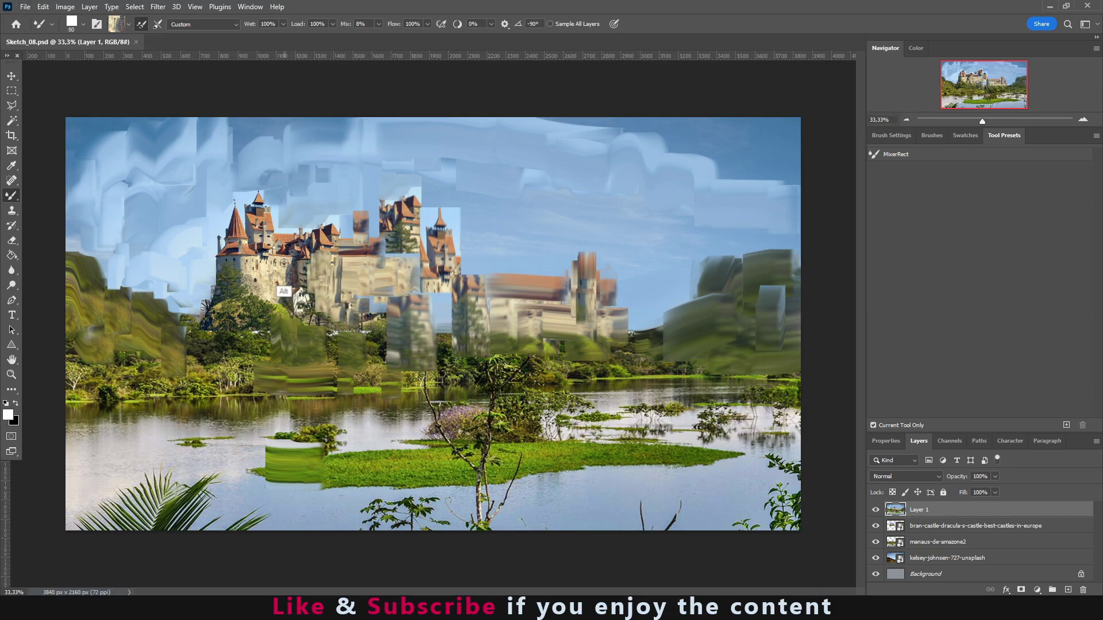
pyautogui.moveTo(356, 264)
pyautogui.mouseDown()
pyautogui.moveTo(362, 219)
pyautogui.moveTo(413, 256)
pyautogui.mouseUp()
pyautogui.moveTo(483, 287); pyautogui.dragTo(600, 299)
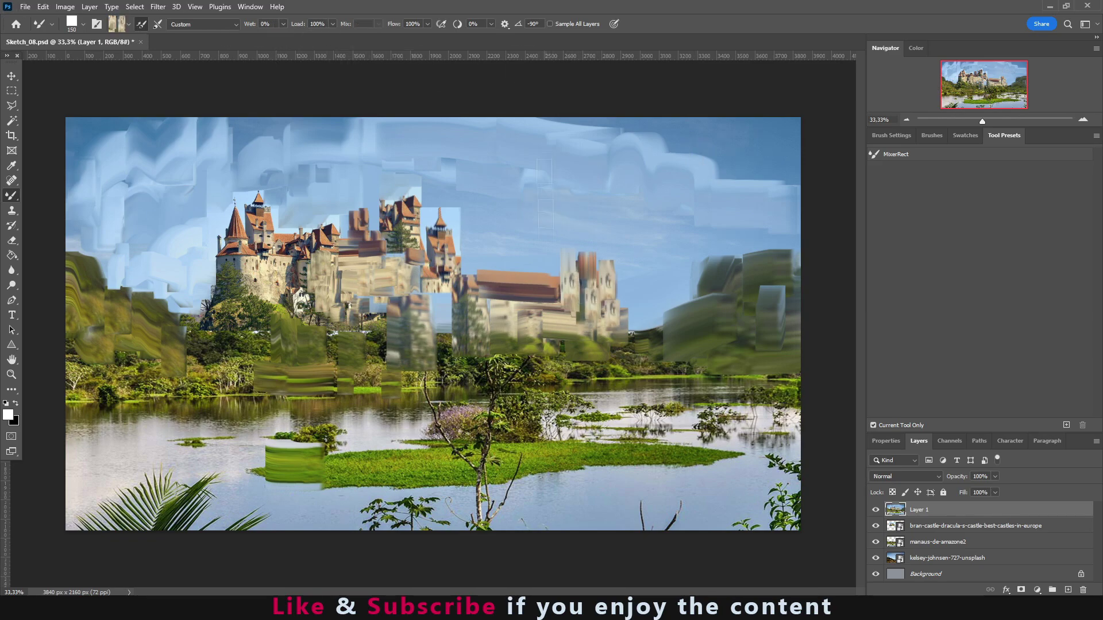
pyautogui.press(']')
pyautogui.press(']')
pyautogui.press(']')
pyautogui.moveTo(617, 315); pyautogui.dragTo(626, 339)
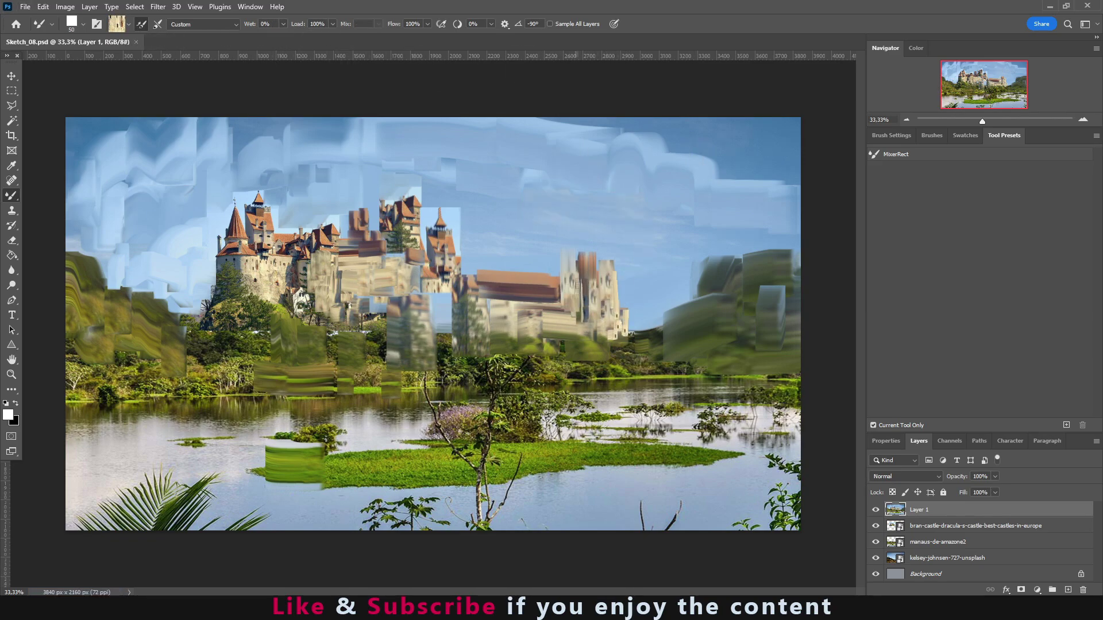
# Paint grey-green strokes over the castle base and the ground below it
pyautogui.moveTo(442, 292); pyautogui.dragTo(442, 363)
pyautogui.moveTo(344, 296); pyautogui.dragTo(345, 362)
pyautogui.press('[')
pyautogui.press('[')
pyautogui.press('[')
pyautogui.moveTo(522, 345); pyautogui.dragTo(499, 356)
pyautogui.moveTo(574, 344); pyautogui.dragTo(660, 359)
# Set the Mixer Brush wetness to 29%
pyautogui.click(283, 23)
pyautogui.moveTo(228, 37); pyautogui.dragTo(246, 36)
pyautogui.press('Return')
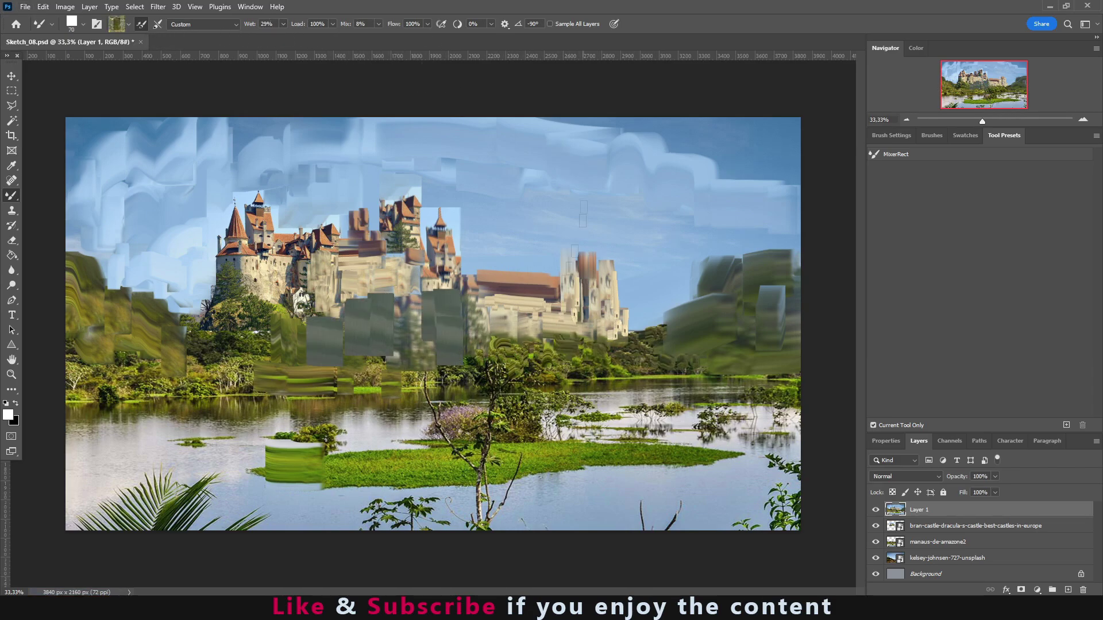
# Add beige castle strokes and wide horizontal green strokes across the mid-ground
pyautogui.moveTo(418, 206); pyautogui.dragTo(419, 261)
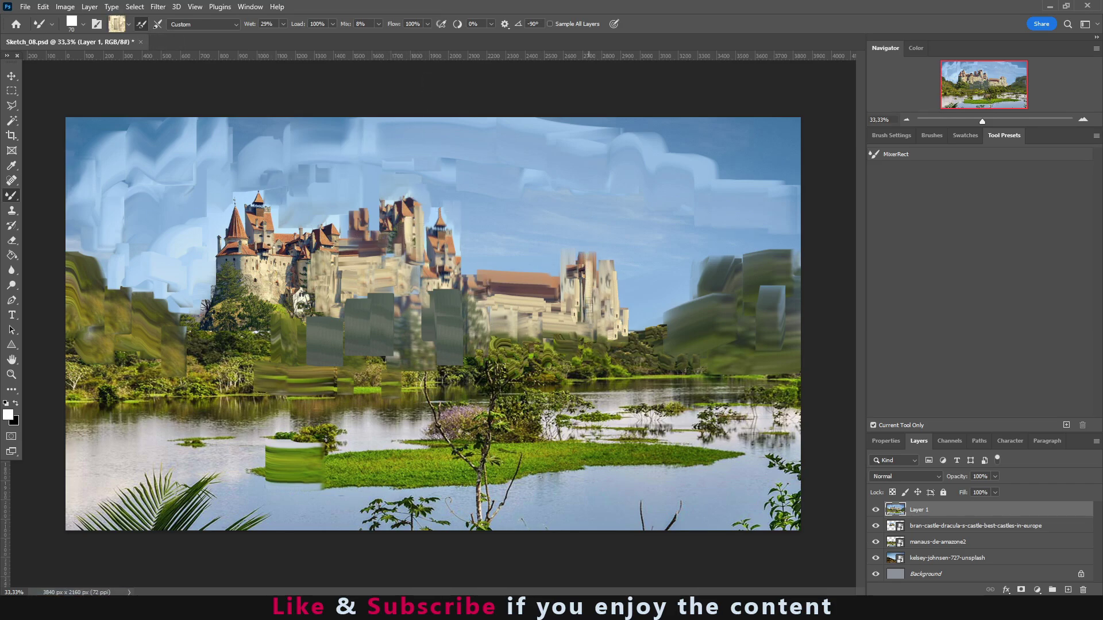
pyautogui.press(']')
pyautogui.press(']')
pyautogui.press(']')
pyautogui.moveTo(324, 344); pyautogui.dragTo(508, 356)
pyautogui.moveTo(305, 377); pyautogui.dragTo(72, 378)
pyautogui.moveTo(666, 351)
pyautogui.mouseDown()
pyautogui.moveTo(743, 349)
pyautogui.moveTo(661, 350)
pyautogui.mouseUp()
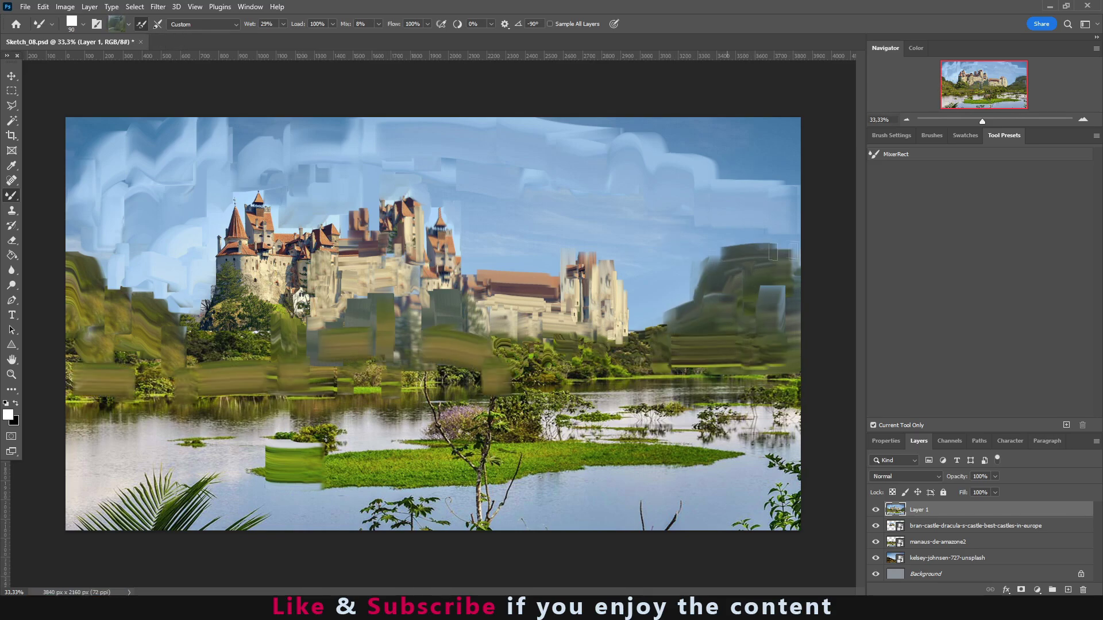
pyautogui.press('[')
pyautogui.press('[')
pyautogui.press('[')
pyautogui.moveTo(393, 332); pyautogui.dragTo(444, 322)
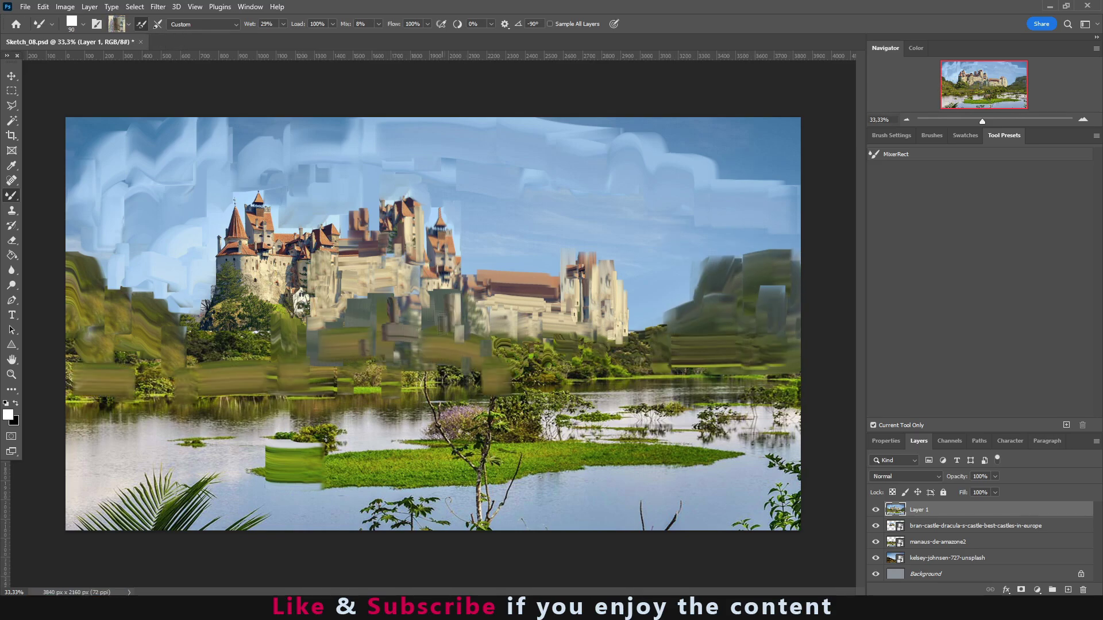
# Lay thin horizontal green strokes across the water and both banks
pyautogui.press('[')
pyautogui.press('[')
pyautogui.press('[')
pyautogui.moveTo(270, 466); pyautogui.dragTo(220, 468)
pyautogui.moveTo(652, 472)
pyautogui.mouseDown()
pyautogui.moveTo(703, 472)
pyautogui.moveTo(568, 473)
pyautogui.mouseUp()
pyautogui.moveTo(758, 470); pyautogui.dragTo(652, 472)
pyautogui.moveTo(741, 469); pyautogui.dragTo(801, 466)
pyautogui.press(']')
pyautogui.moveTo(110, 391); pyautogui.dragTo(179, 396)
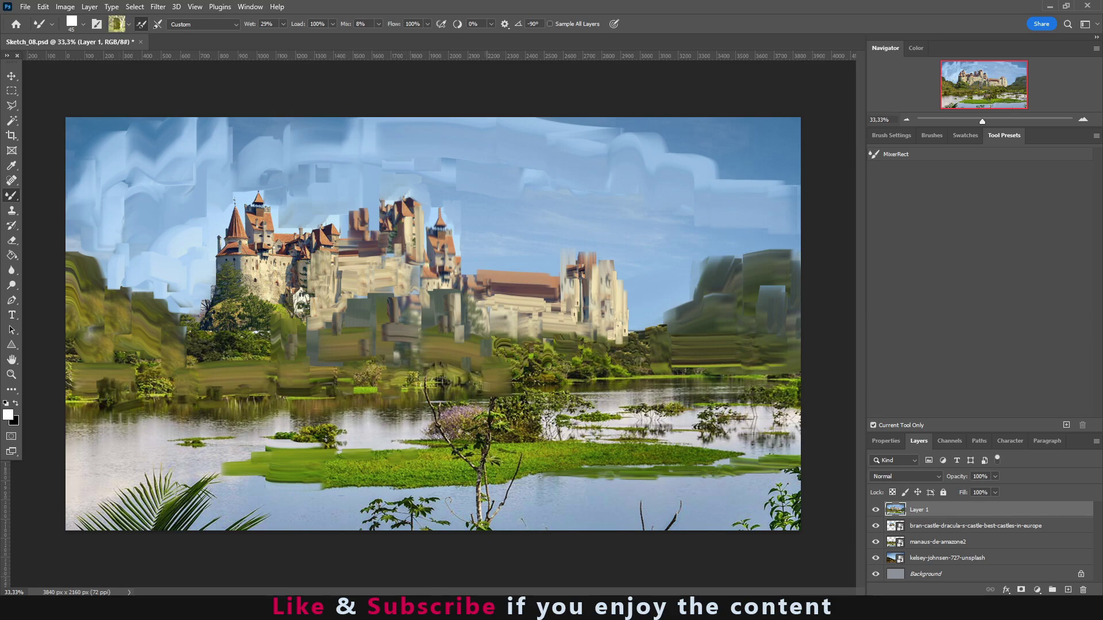
pyautogui.moveTo(741, 368)
pyautogui.mouseDown()
pyautogui.moveTo(640, 376)
pyautogui.moveTo(767, 372)
pyautogui.moveTo(603, 434)
pyautogui.mouseUp()
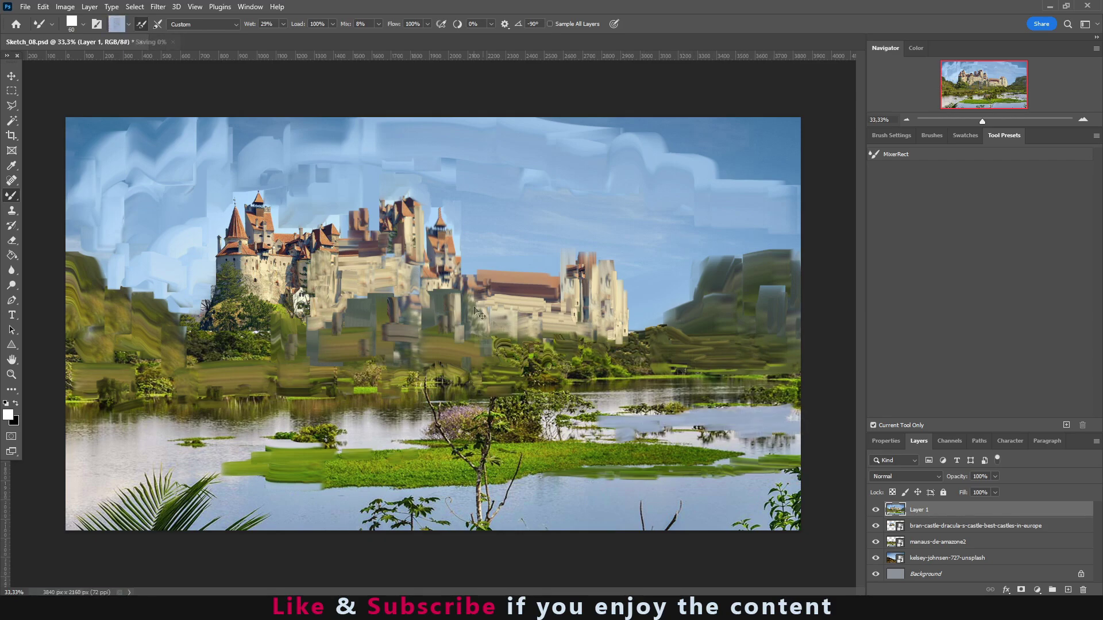
pyautogui.press(']')
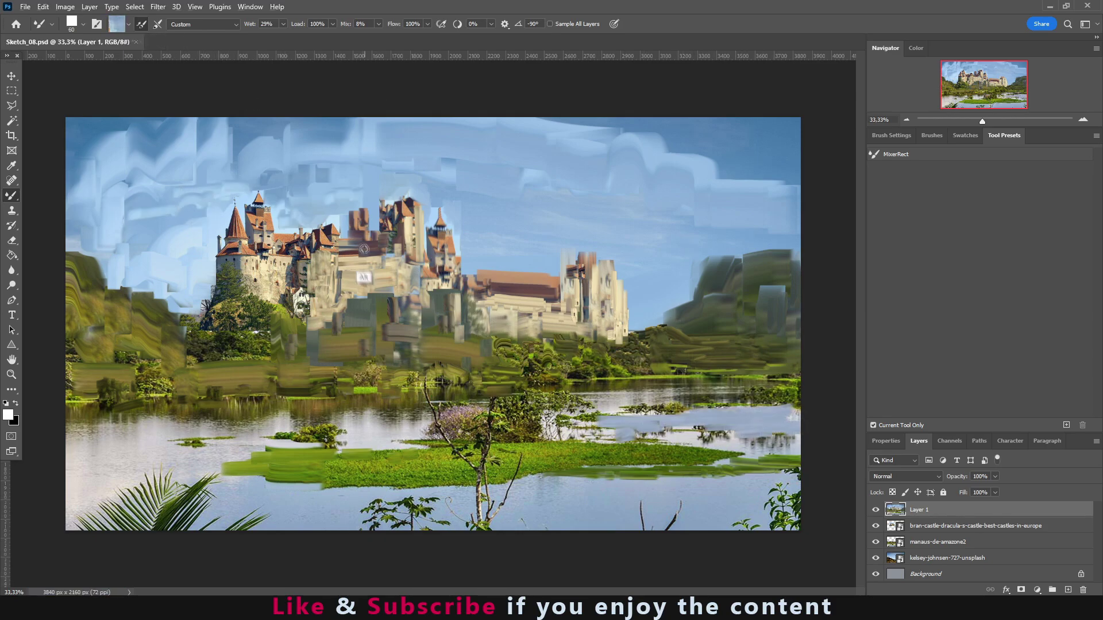
pyautogui.moveTo(467, 327); pyautogui.dragTo(466, 245)
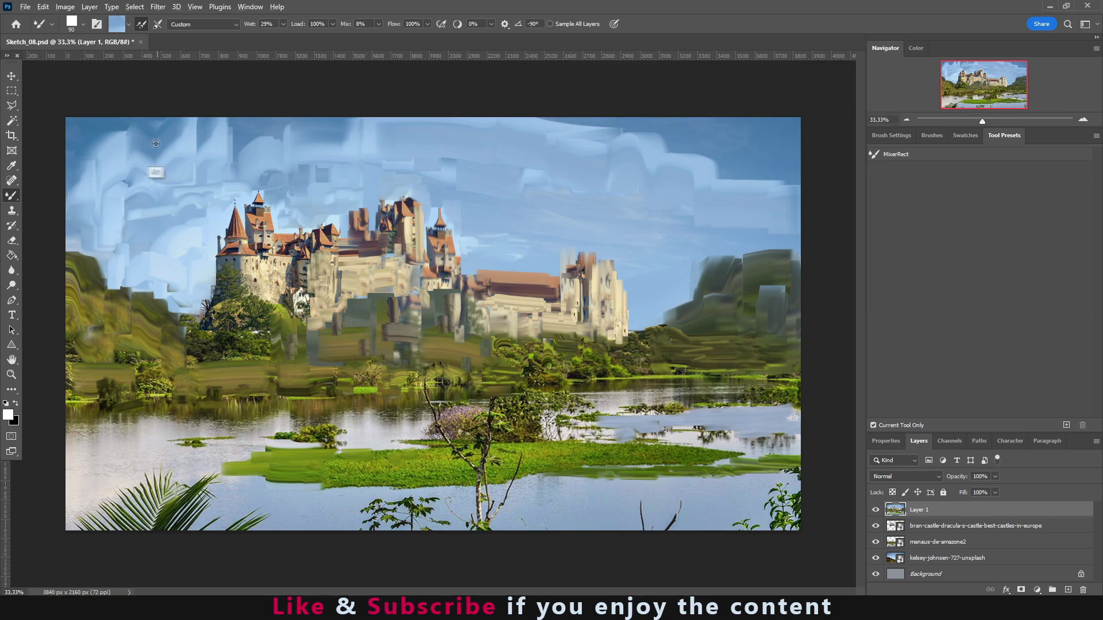
# Blend the right hills into the sky and dab pale castle shapes onto them
pyautogui.keyDown('alt'); pyautogui.click(695, 312); pyautogui.keyUp('alt')
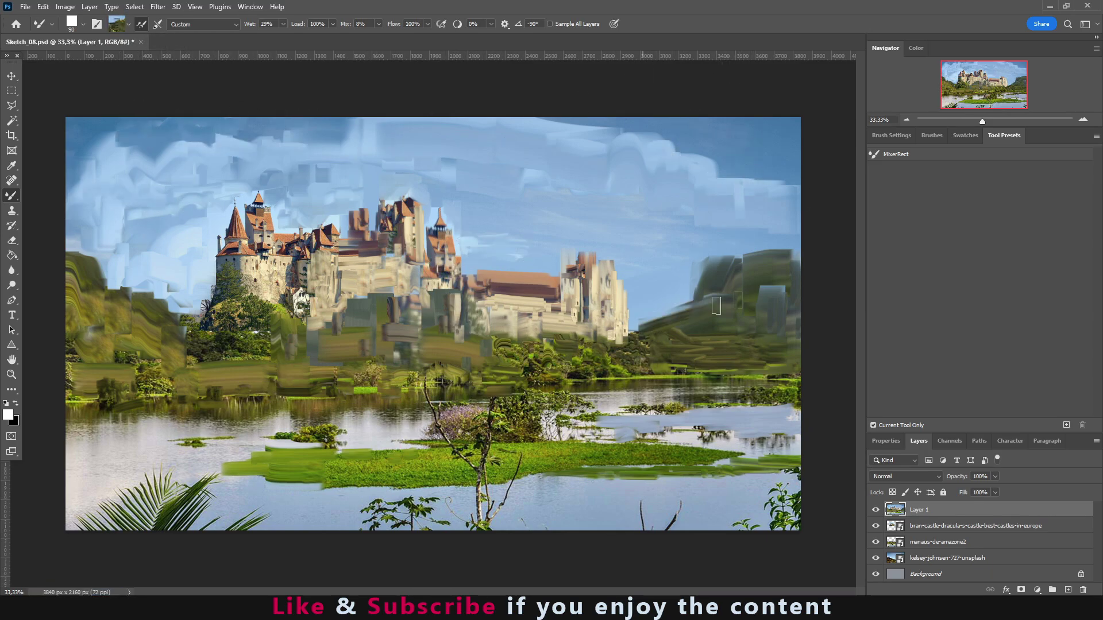
pyautogui.moveTo(695, 312)
pyautogui.mouseDown()
pyautogui.moveTo(683, 319)
pyautogui.moveTo(663, 280)
pyautogui.mouseUp()
pyautogui.press('[')
pyautogui.press('[')
pyautogui.press('[')
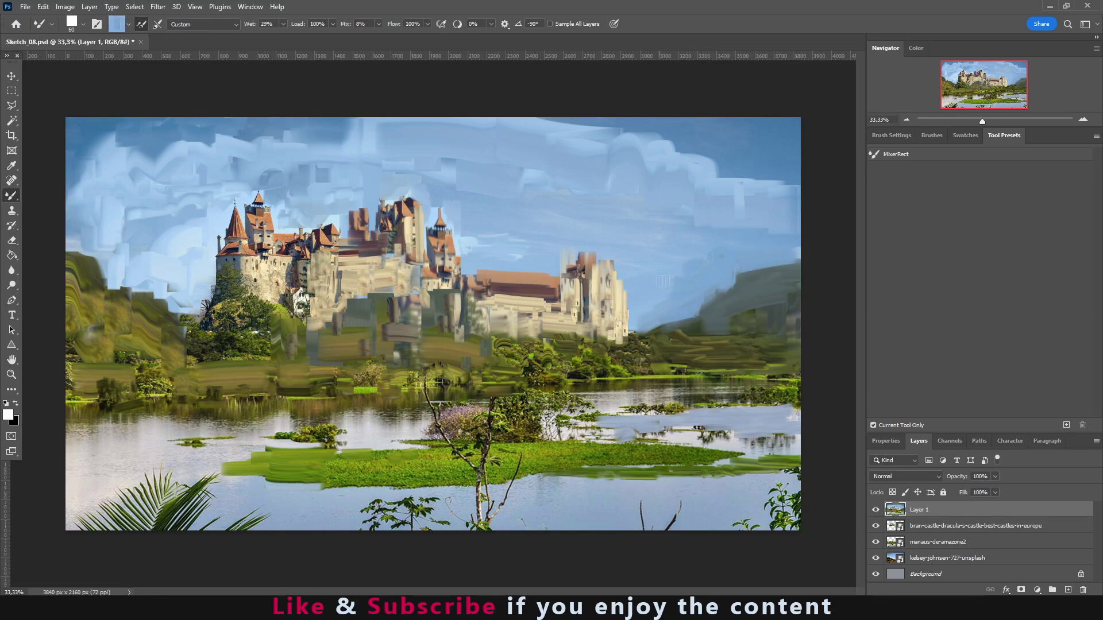
pyautogui.keyDown('alt'); pyautogui.click(718, 313); pyautogui.keyUp('alt')
pyautogui.keyDown('alt'); pyautogui.click(563, 325); pyautogui.keyUp('alt')
pyautogui.press('[')
pyautogui.press('[')
pyautogui.press('[')
pyautogui.moveTo(741, 316); pyautogui.dragTo(793, 293)
pyautogui.moveTo(684, 333); pyautogui.dragTo(769, 327)
pyautogui.moveTo(660, 362); pyautogui.dragTo(752, 367)
# Add pale grey horizontal strokes and more castle shapes on the right hills
pyautogui.keyDown('alt'); pyautogui.click(690, 345); pyautogui.keyUp('alt')
pyautogui.moveTo(662, 344); pyautogui.dragTo(731, 343)
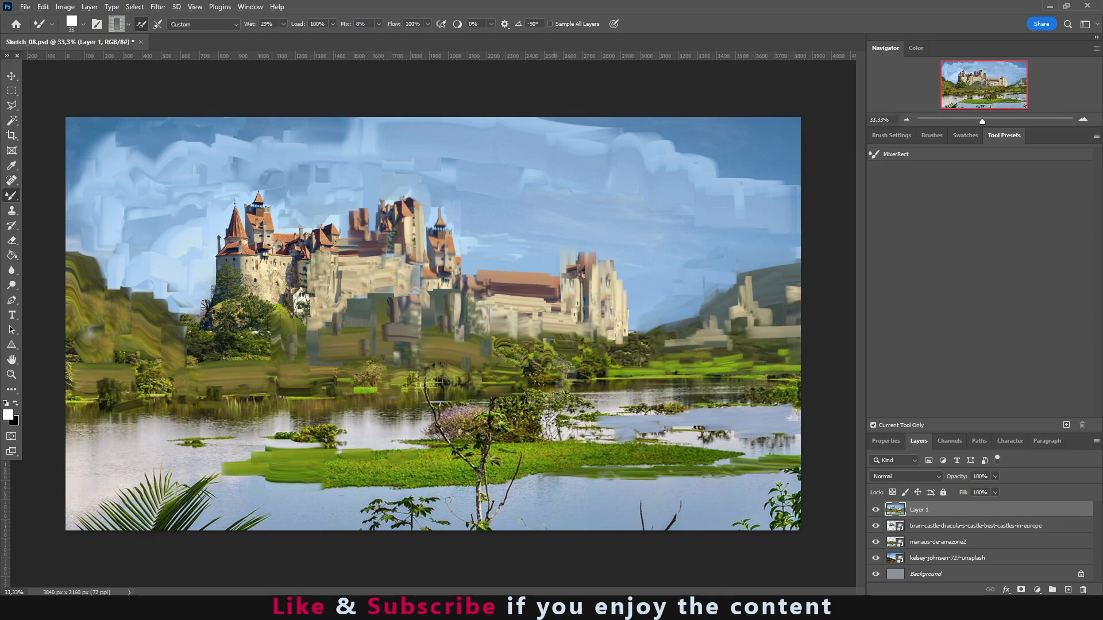
pyautogui.moveTo(779, 278); pyautogui.dragTo(776, 344)
pyautogui.moveTo(741, 287)
pyautogui.mouseDown()
pyautogui.moveTo(747, 361)
pyautogui.moveTo(770, 344)
pyautogui.mouseUp()
pyautogui.moveTo(678, 353); pyautogui.dragTo(775, 358)
pyautogui.keyDown('alt'); pyautogui.click(726, 382); pyautogui.keyUp('alt')
# Darken the tower spire and smear dark red roof colour onto the castle wall
pyautogui.press('[')
pyautogui.press('[')
pyautogui.press('[')
pyautogui.keyDown('alt'); pyautogui.click(260, 237); pyautogui.keyUp('alt')
pyautogui.moveTo(436, 227); pyautogui.dragTo(440, 193)
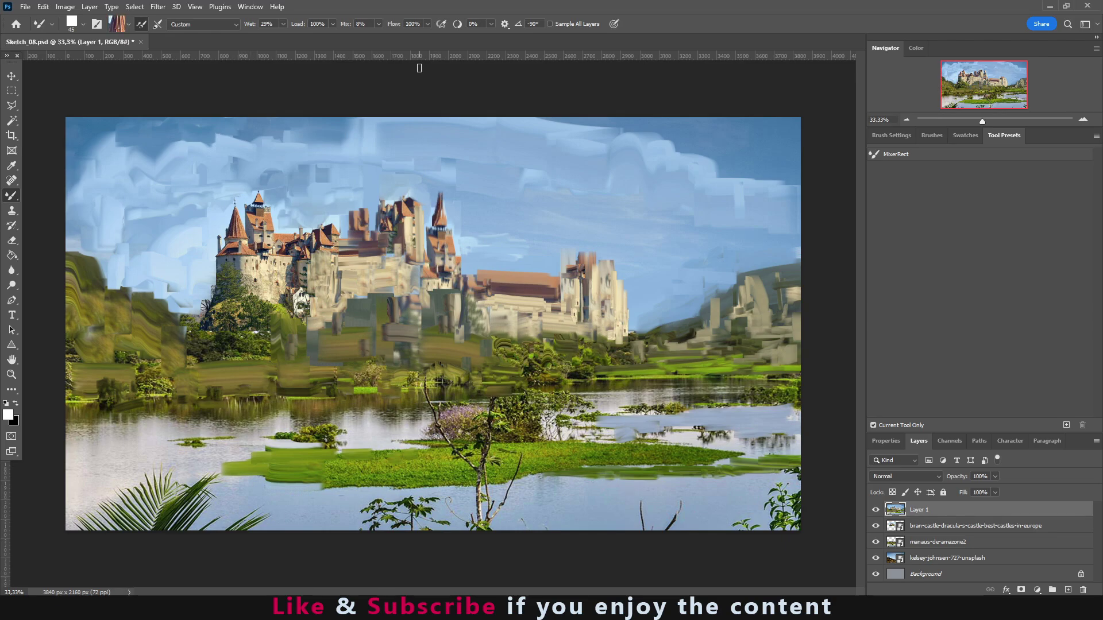
pyautogui.moveTo(489, 285); pyautogui.dragTo(462, 275)
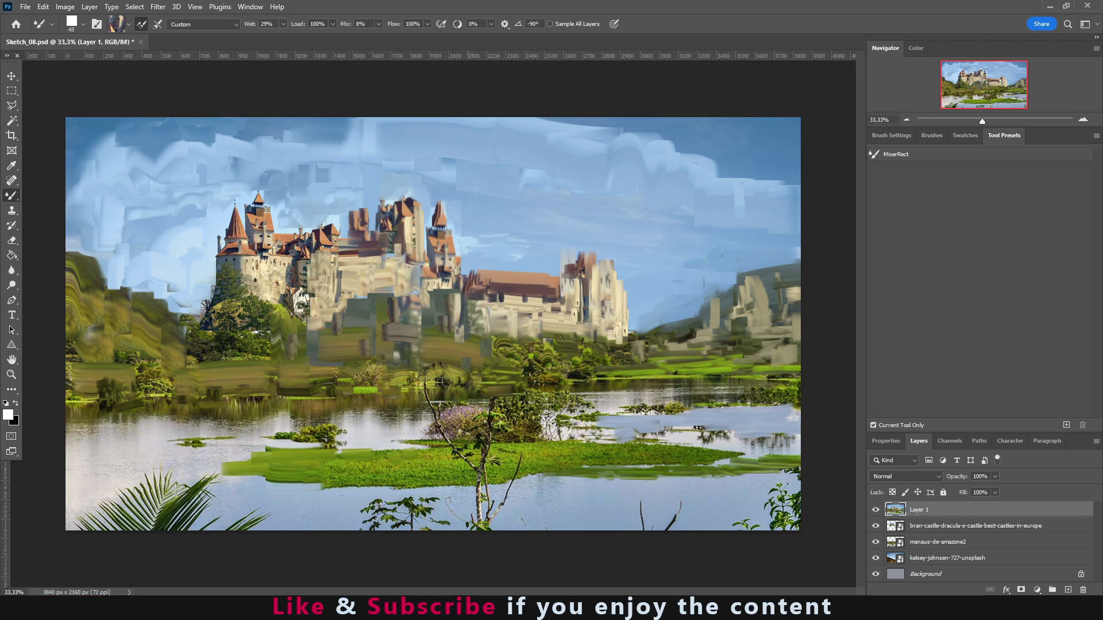
# Repaint the left hillside in olive and dark green
pyautogui.keyDown('alt'); pyautogui.click(292, 279); pyautogui.keyUp('alt')
pyautogui.keyDown('alt'); pyautogui.click(580, 357); pyautogui.keyUp('alt')
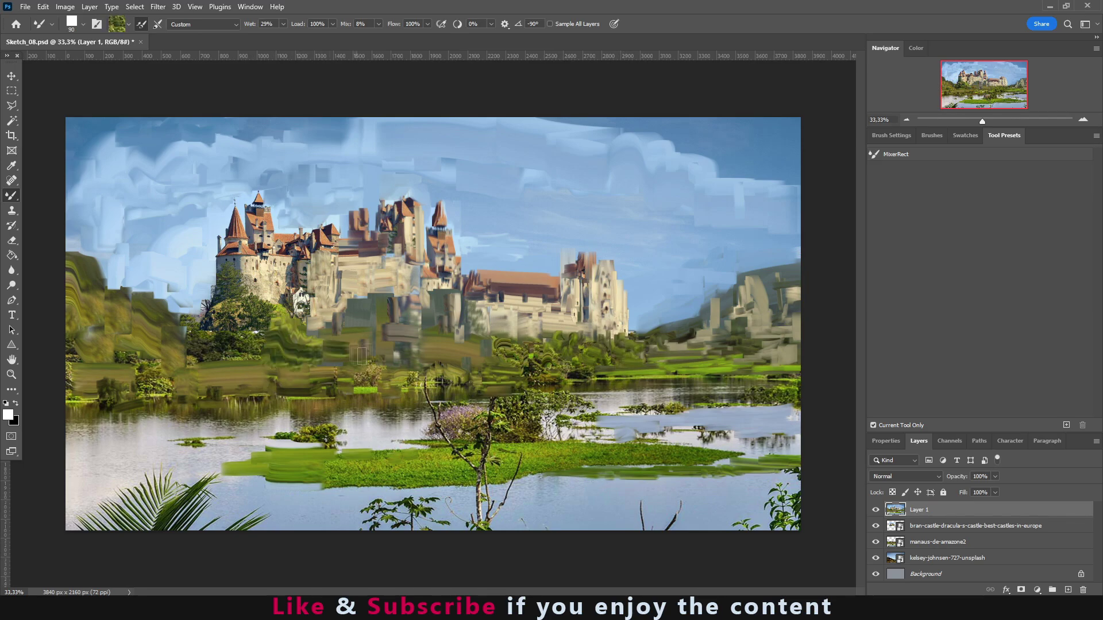
pyautogui.moveTo(152, 344); pyautogui.dragTo(72, 264)
pyautogui.moveTo(257, 395); pyautogui.dragTo(89, 358)
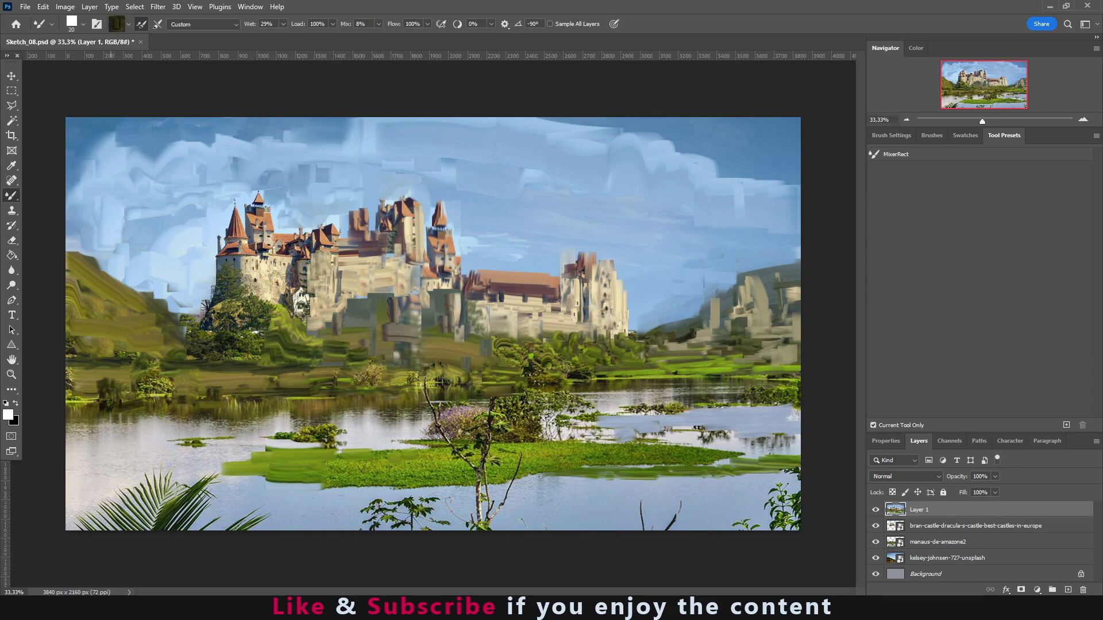
# Undo the whitish smear over the bush and smudge grey and cream stone into the castle walls
pyautogui.hotkey('ctrl', 'z')
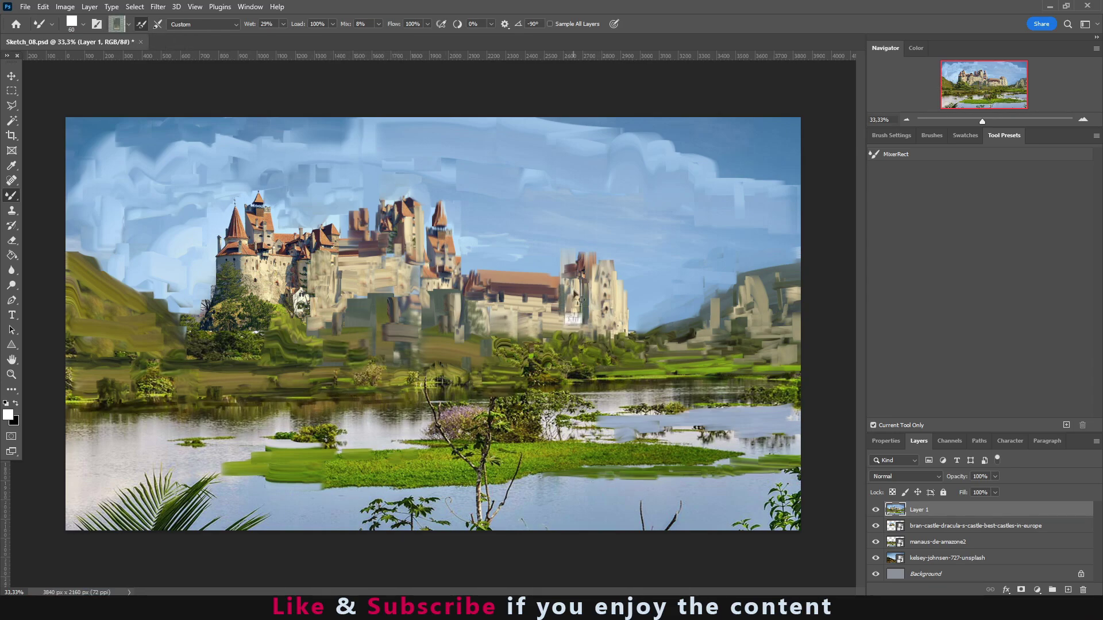
pyautogui.moveTo(441, 274); pyautogui.dragTo(441, 305)
pyautogui.keyDown('alt'); pyautogui.click(415, 138); pyautogui.keyUp('alt')
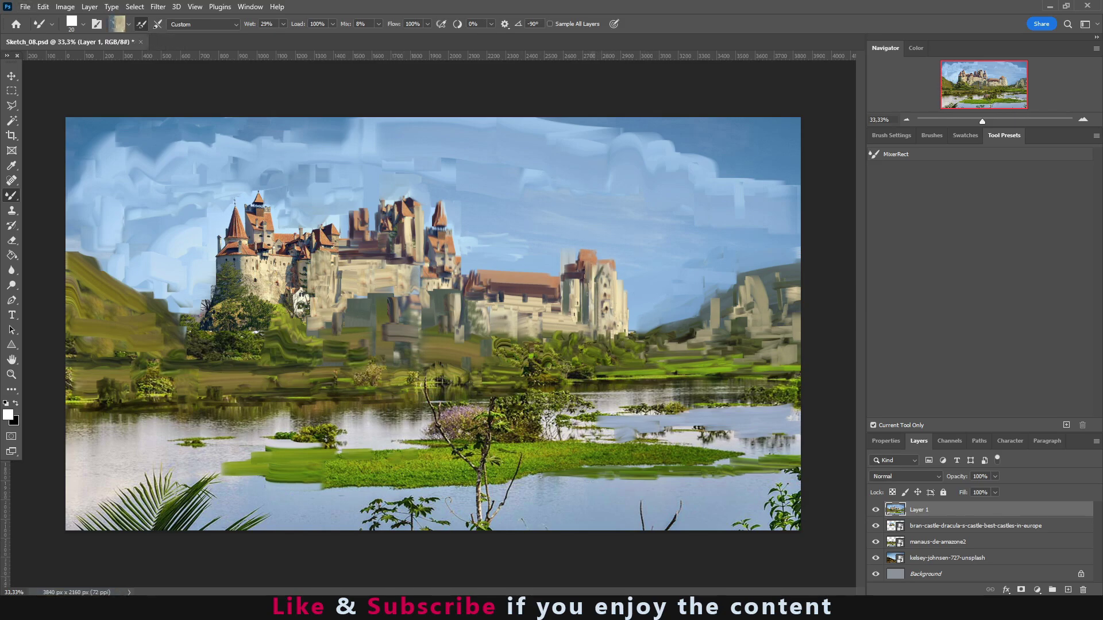
pyautogui.keyDown('alt'); pyautogui.click(621, 313); pyautogui.keyUp('alt')
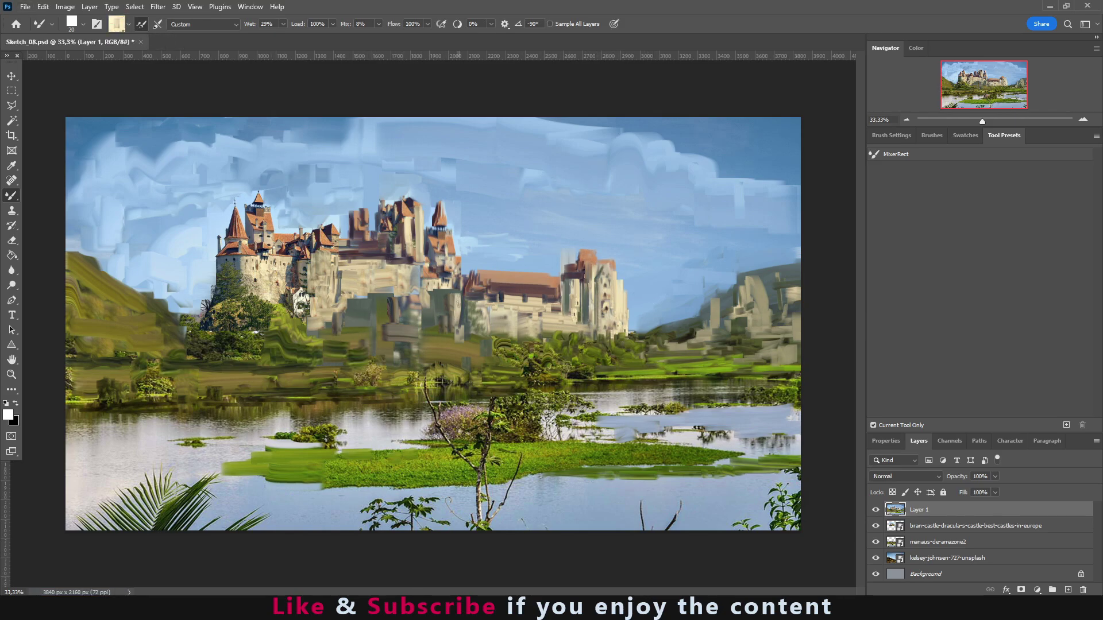
pyautogui.keyDown('alt'); pyautogui.click(332, 269); pyautogui.keyUp('alt')
pyautogui.press('[')
pyautogui.press('[')
pyautogui.keyDown('alt'); pyautogui.click(248, 263); pyautogui.keyUp('alt')
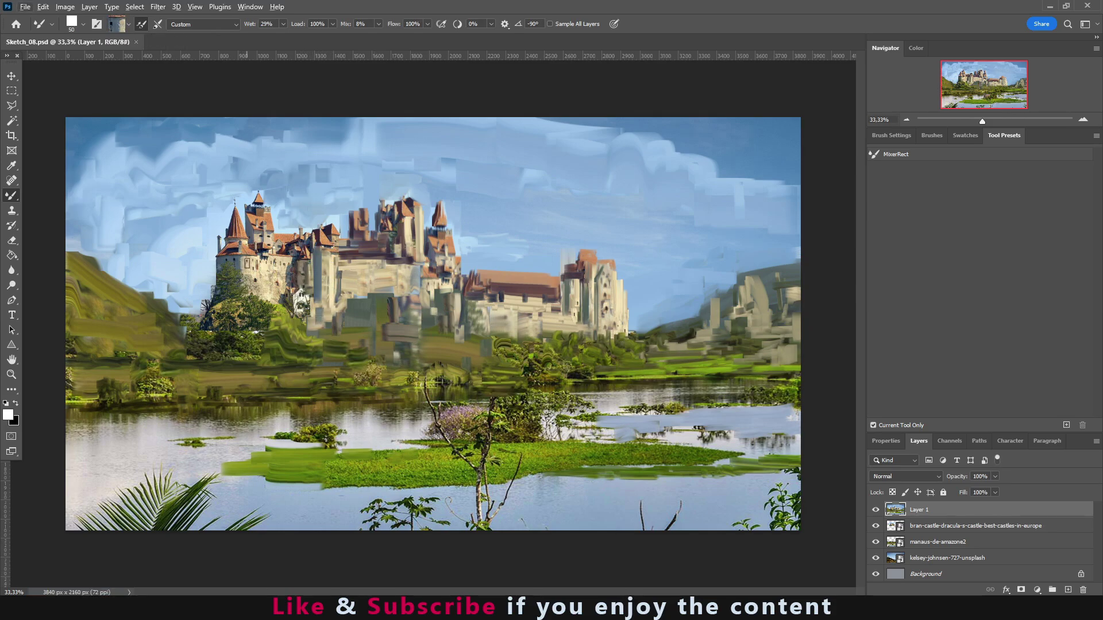
pyautogui.moveTo(449, 332); pyautogui.dragTo(448, 279)
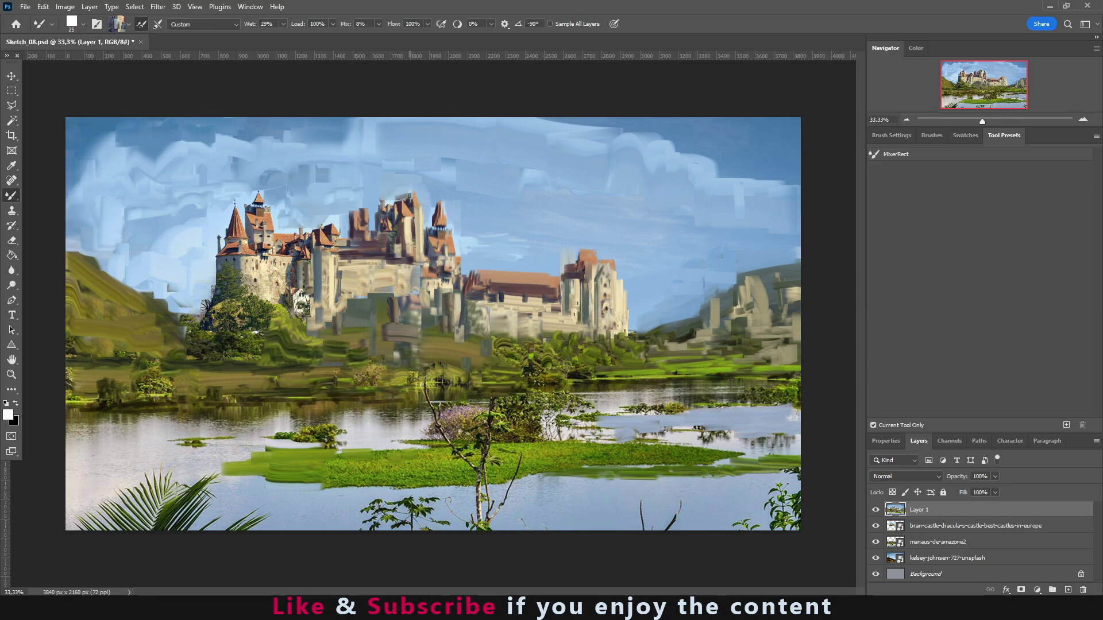
pyautogui.moveTo(356, 253); pyautogui.dragTo(356, 210)
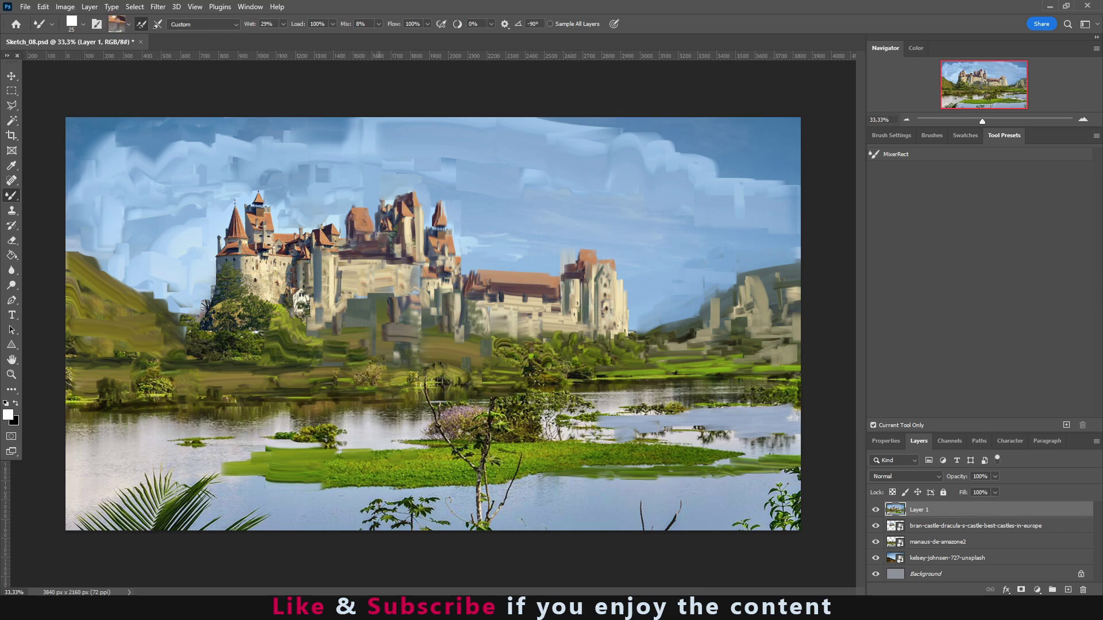
# Repaint the castle walls in beige and smear the right castle's orange roof strip
pyautogui.keyDown('alt'); pyautogui.click(344, 260); pyautogui.keyUp('alt')
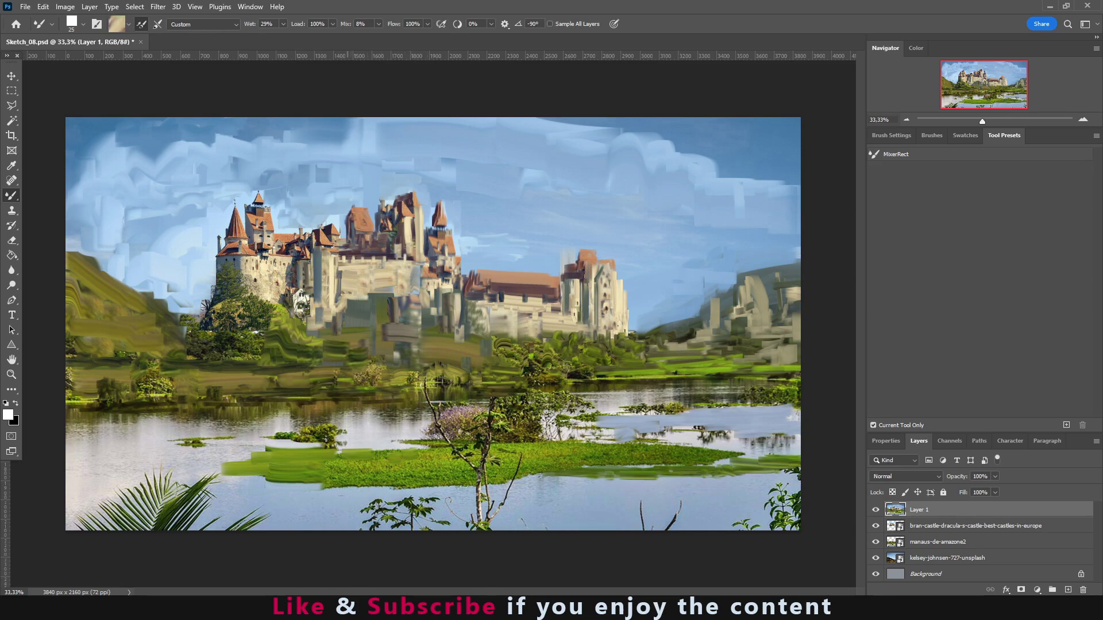
pyautogui.press(']')
pyautogui.press(']')
pyautogui.press(']')
pyautogui.keyDown('alt'); pyautogui.click(416, 262); pyautogui.keyUp('alt')
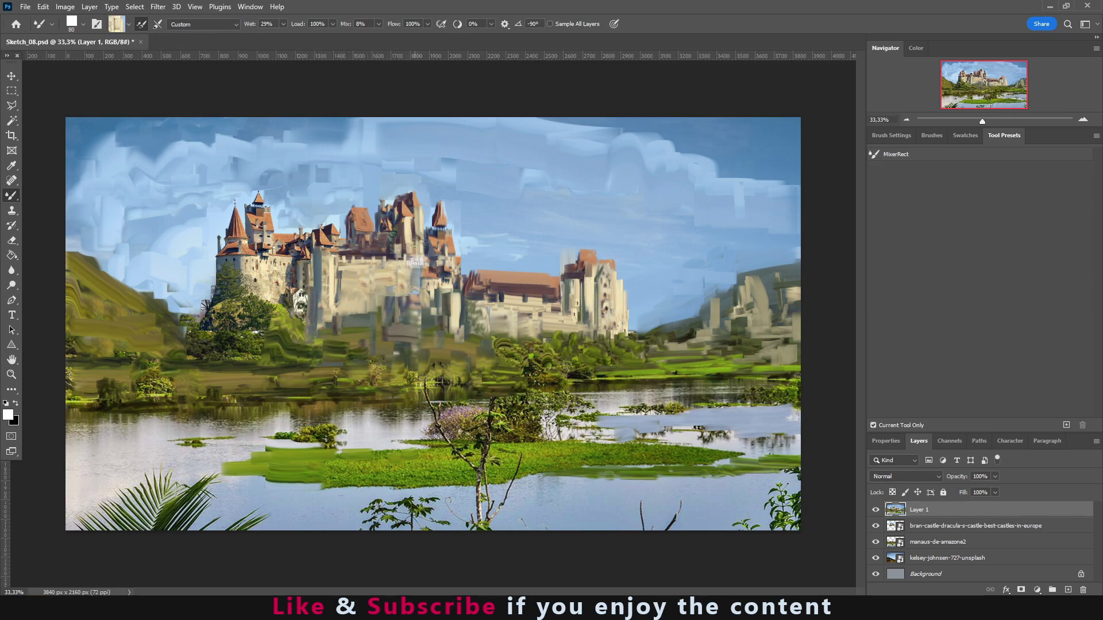
pyautogui.moveTo(411, 267); pyautogui.dragTo(411, 313)
pyautogui.keyDown('alt'); pyautogui.click(497, 278); pyautogui.keyUp('alt')
pyautogui.moveTo(496, 277)
pyautogui.mouseDown()
pyautogui.moveTo(542, 282)
pyautogui.moveTo(503, 314)
pyautogui.mouseUp()
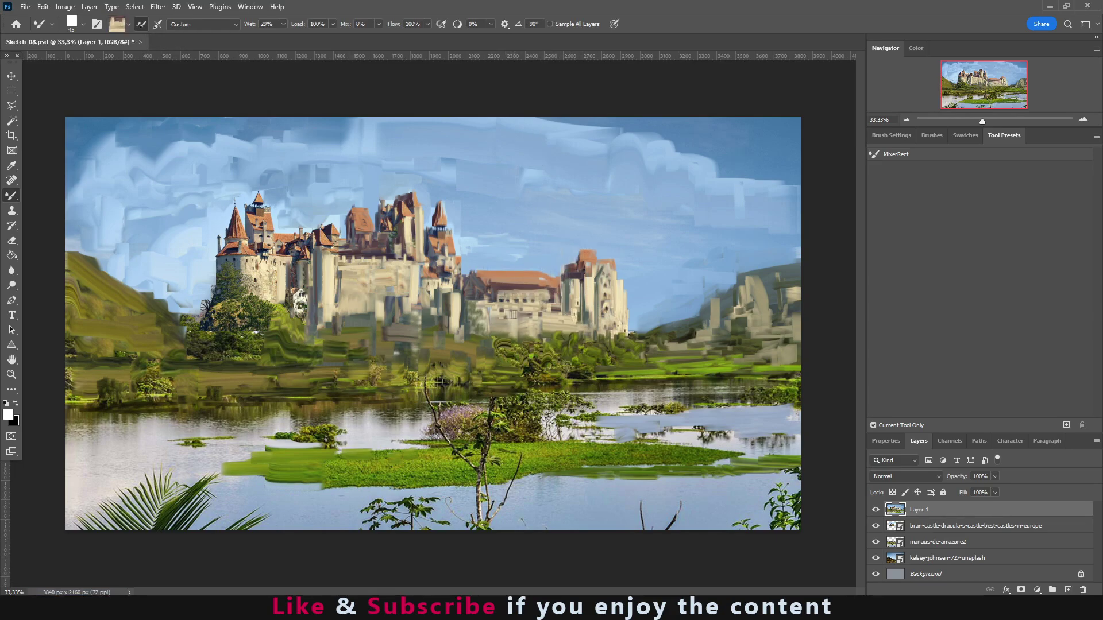
pyautogui.moveTo(420, 267); pyautogui.dragTo(420, 330)
pyautogui.moveTo(385, 288)
pyautogui.mouseDown()
pyautogui.moveTo(402, 321)
pyautogui.moveTo(391, 327)
pyautogui.mouseUp()
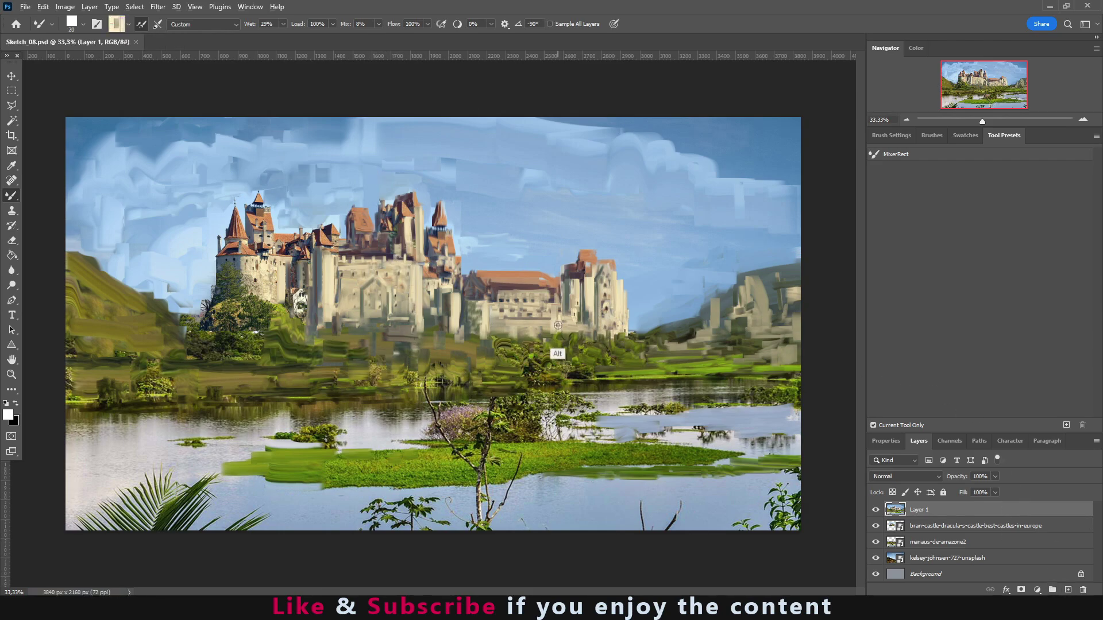
# Stop canvas mixing and smooth the sky with broad horizontal blue strokes
pyautogui.press('[')
pyautogui.hotkey('shift', '0')
pyautogui.press(']')
pyautogui.press(']')
pyautogui.press(']')
pyautogui.moveTo(288, 213); pyautogui.dragTo(595, 214)
pyautogui.press(']')
pyautogui.press(']')
pyautogui.press(']')
pyautogui.moveTo(74, 213)
pyautogui.mouseDown()
pyautogui.moveTo(226, 180)
pyautogui.moveTo(712, 172)
pyautogui.mouseUp()
pyautogui.moveTo(793, 166); pyautogui.dragTo(678, 115)
pyautogui.moveTo(345, 135); pyautogui.dragTo(86, 138)
pyautogui.moveTo(687, 130)
pyautogui.mouseDown()
pyautogui.moveTo(230, 155)
pyautogui.moveTo(81, 147)
pyautogui.mouseUp()
# Repaint the right-hand mountain greener and blend the far shoreline
pyautogui.press('[')
pyautogui.press('[')
pyautogui.press('[')
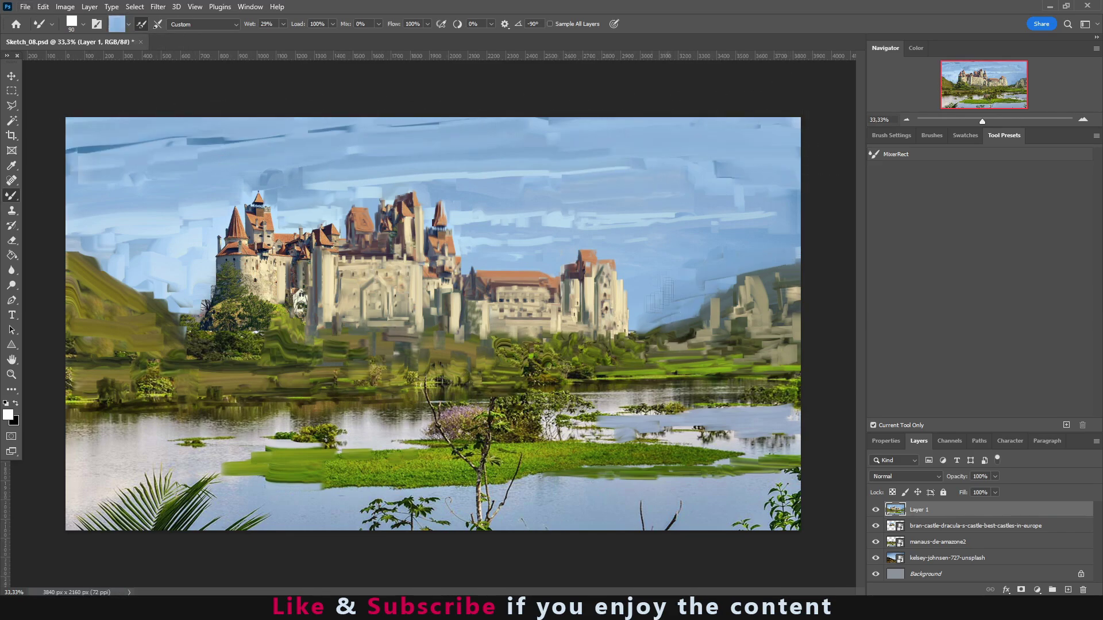
pyautogui.press('[')
pyautogui.press('[')
pyautogui.press('[')
pyautogui.keyDown('alt'); pyautogui.click(689, 344); pyautogui.keyUp('alt')
pyautogui.moveTo(799, 253)
pyautogui.mouseDown()
pyautogui.moveTo(706, 310)
pyautogui.moveTo(707, 261)
pyautogui.moveTo(643, 344)
pyautogui.moveTo(737, 378)
pyautogui.mouseUp()
pyautogui.press('[')
pyautogui.press('[')
pyautogui.moveTo(172, 305); pyautogui.dragTo(80, 247)
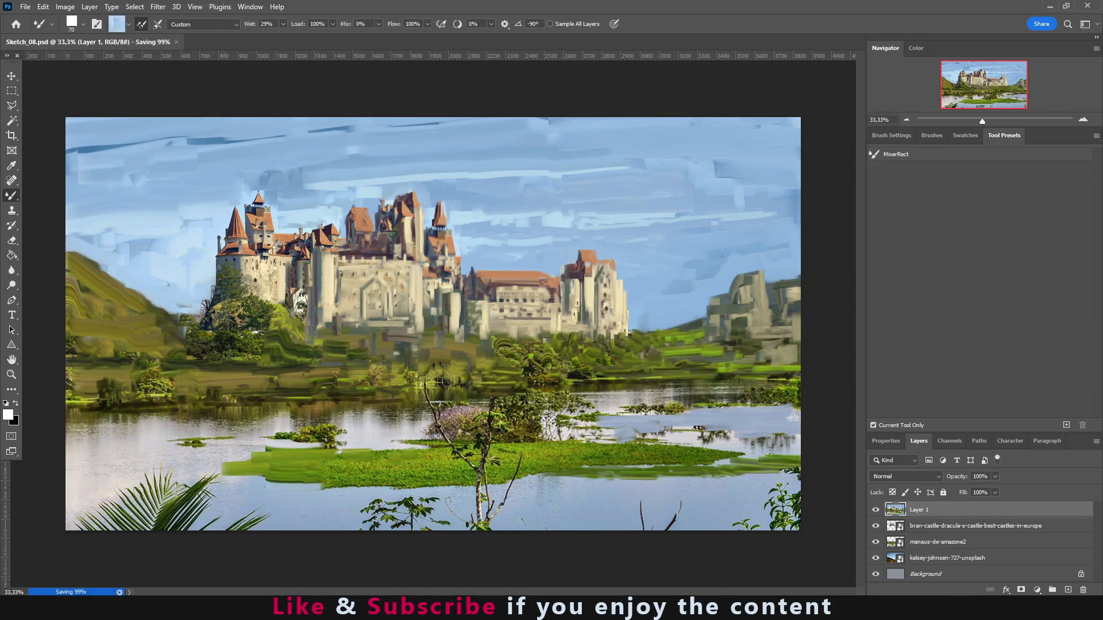
# Add grey stone strokes at the castle's left base and centre
pyautogui.press(']')
pyautogui.press(']')
pyautogui.press(']')
pyautogui.keyDown('alt'); pyautogui.click(321, 281); pyautogui.keyUp('alt')
pyautogui.moveTo(210, 339); pyautogui.dragTo(224, 273)
pyautogui.moveTo(318, 336); pyautogui.dragTo(318, 256)
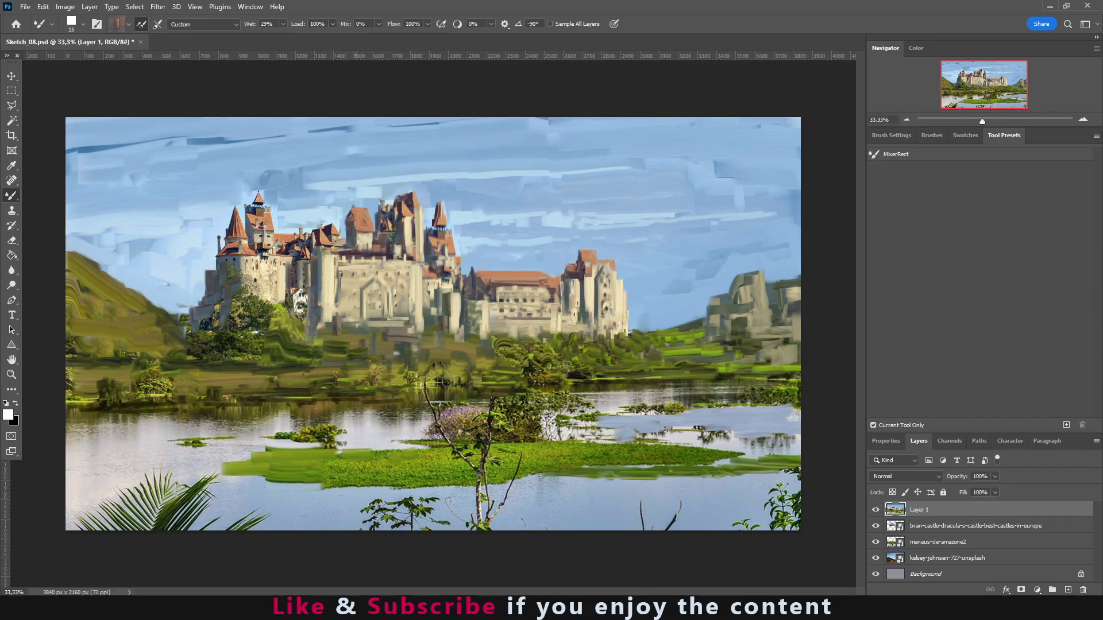
# Sample beige, grey, green and sky-blue tones from the scene, then save the painting
pyautogui.keyDown('alt'); pyautogui.click(405, 229); pyautogui.keyUp('alt')
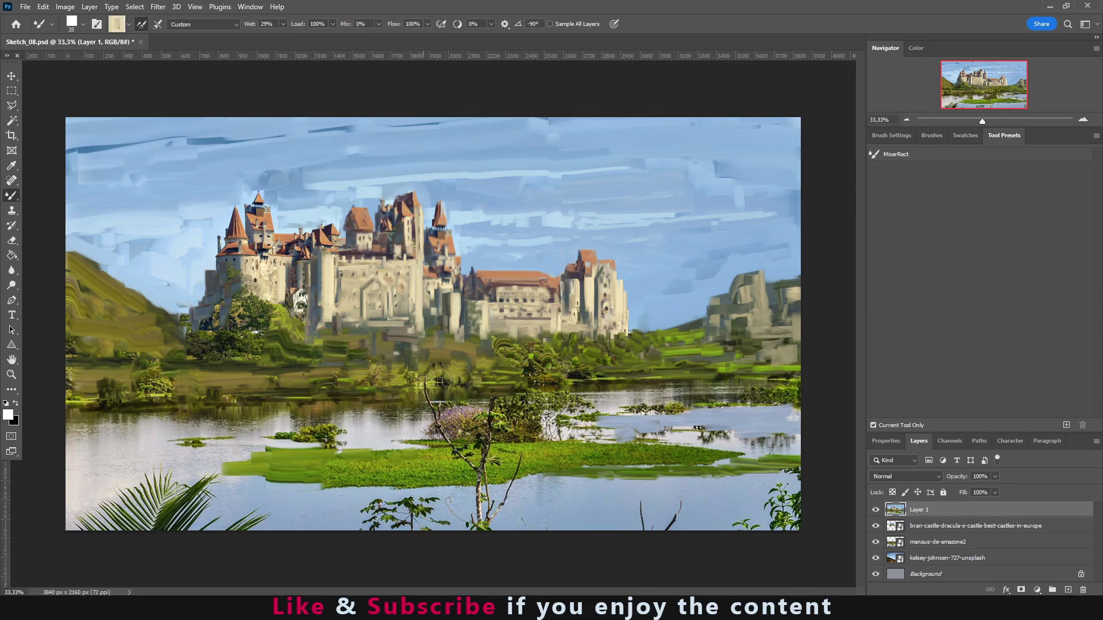
pyautogui.keyDown('alt'); pyautogui.click(301, 327); pyautogui.keyUp('alt')
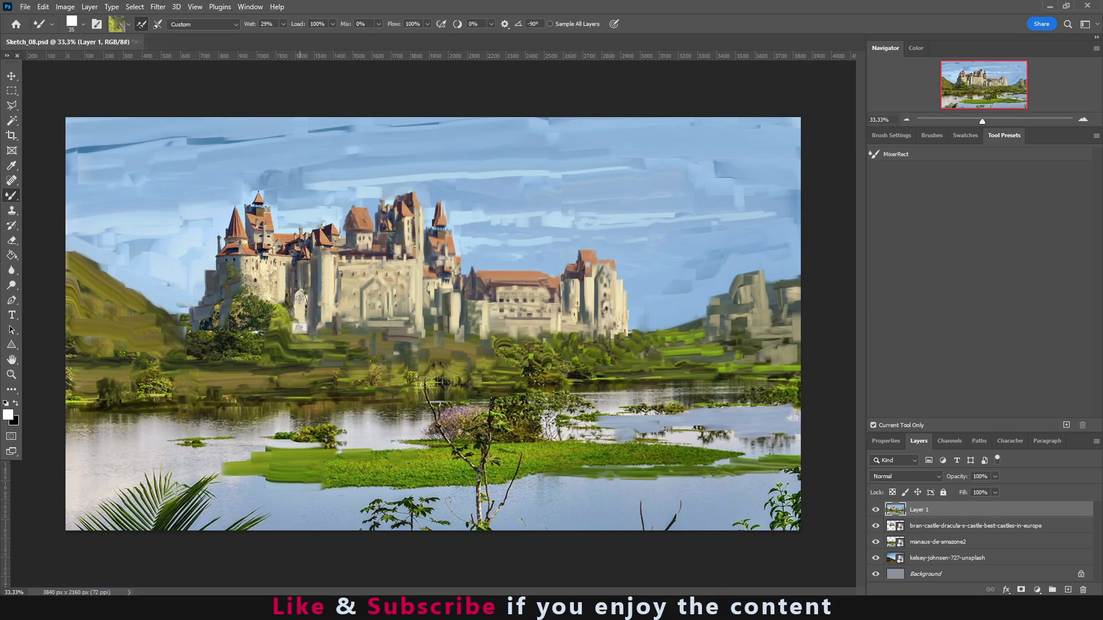
pyautogui.keyDown('alt'); pyautogui.click(383, 310); pyautogui.keyUp('alt')
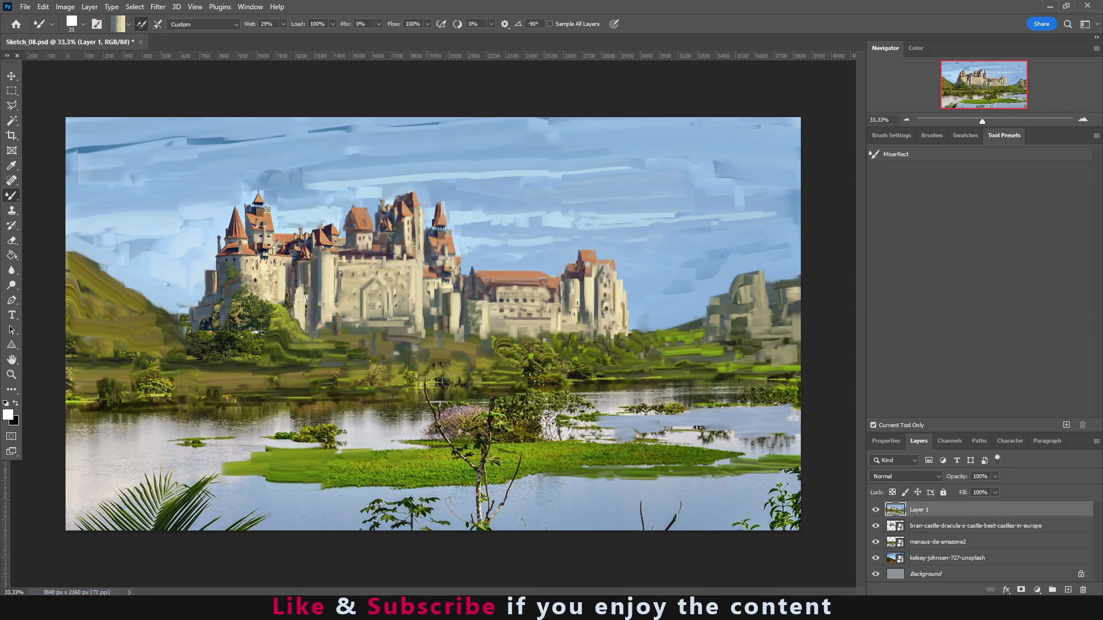
pyautogui.keyDown('alt'); pyautogui.click(663, 199); pyautogui.keyUp('alt')
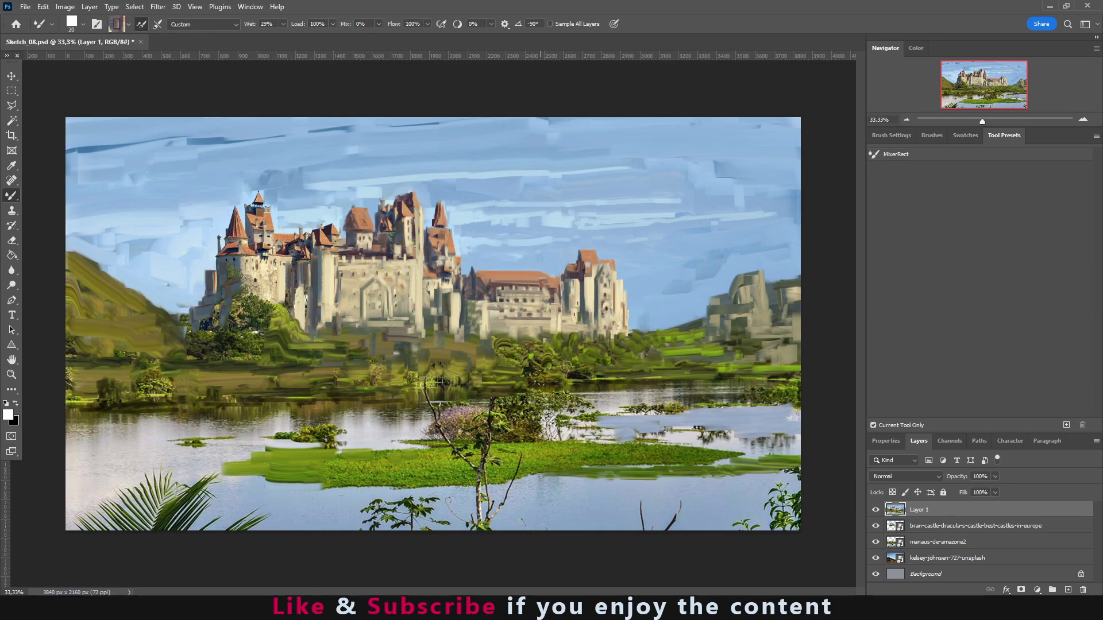
pyautogui.keyDown('alt'); pyautogui.click(429, 333); pyautogui.keyUp('alt')
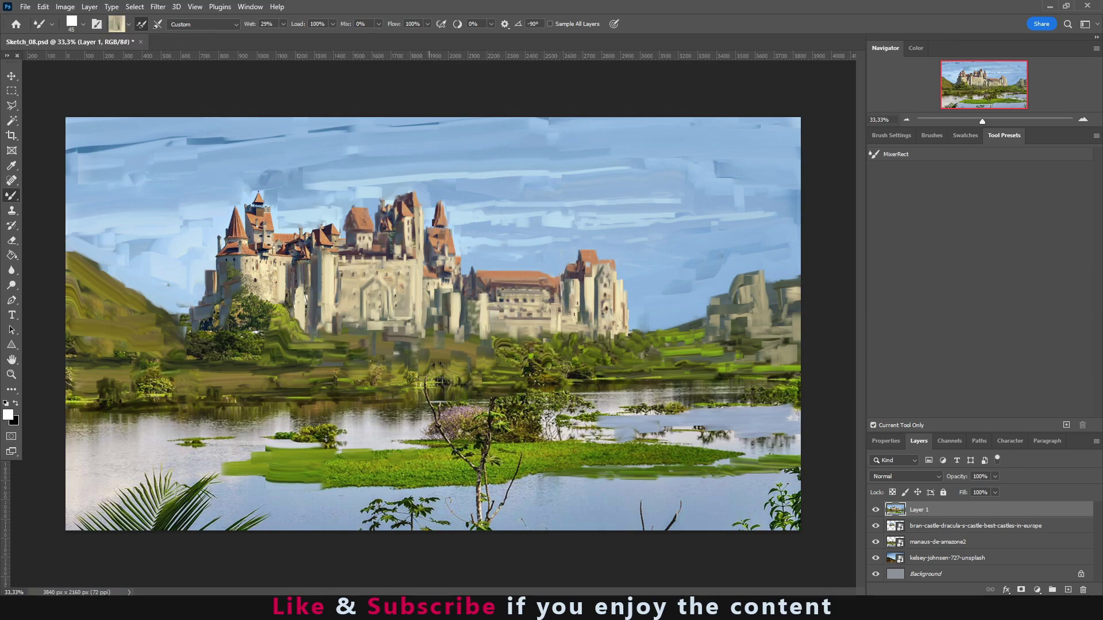
pyautogui.keyDown('alt'); pyautogui.click(225, 280); pyautogui.keyUp('alt')
pyautogui.hotkey('ctrl', 's')
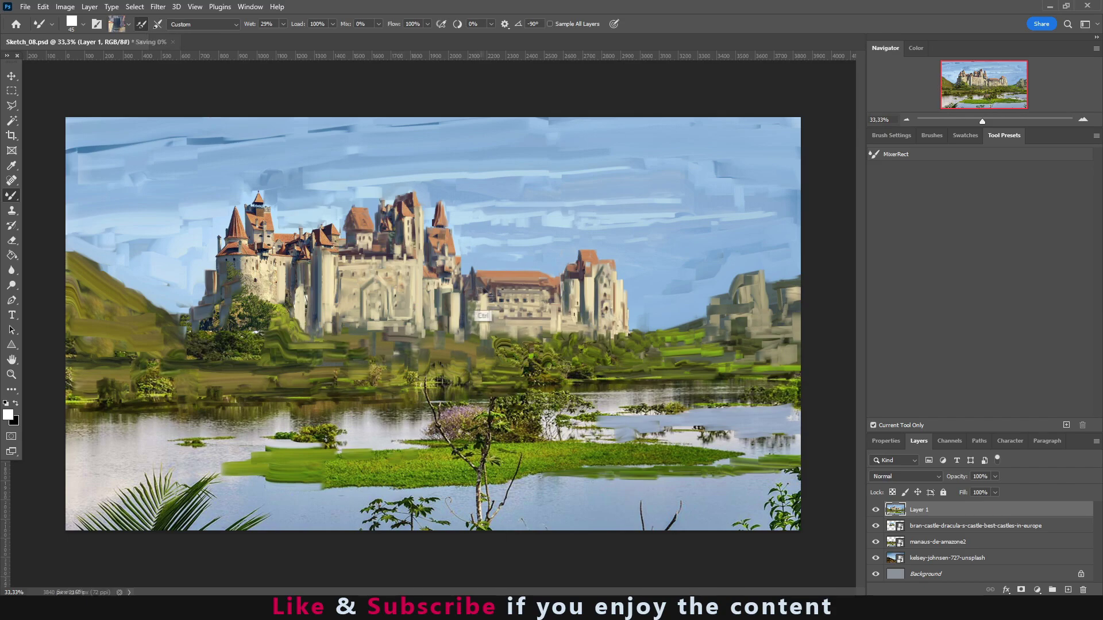
pyautogui.press(']')
# Cover the castle base and hillside in green, and the water around the purple bush in grey-blue strokes
pyautogui.moveTo(225, 307); pyautogui.dragTo(228, 358)
pyautogui.moveTo(267, 310); pyautogui.dragTo(101, 373)
pyautogui.keyDown('alt'); pyautogui.click(517, 453); pyautogui.keyUp('alt')
pyautogui.moveTo(551, 436); pyautogui.dragTo(353, 422)
pyautogui.moveTo(416, 437); pyautogui.dragTo(322, 439)
# With a much larger brush, smear the lower water and foreground into horizontal strokes across the canvas
pyautogui.press(']')
pyautogui.press(']')
pyautogui.press(']')
pyautogui.moveTo(68, 521); pyautogui.dragTo(270, 506)
pyautogui.moveTo(362, 514)
pyautogui.mouseDown()
pyautogui.moveTo(735, 520)
pyautogui.moveTo(435, 555)
pyautogui.mouseUp()
pyautogui.keyDown('alt'); pyautogui.click(435, 554); pyautogui.keyUp('alt')
pyautogui.moveTo(798, 508)
pyautogui.mouseDown()
pyautogui.moveTo(65, 508)
pyautogui.moveTo(471, 499)
pyautogui.mouseUp()
# Paint green grass over the lower-right foreground and light strokes across the bottom-left water and water band
pyautogui.press('[')
pyautogui.press('[')
pyautogui.press('[')
pyautogui.moveTo(798, 505)
pyautogui.mouseDown()
pyautogui.moveTo(136, 474)
pyautogui.moveTo(195, 494)
pyautogui.mouseUp()
pyautogui.press('[')
pyautogui.press('[')
pyautogui.press('[')
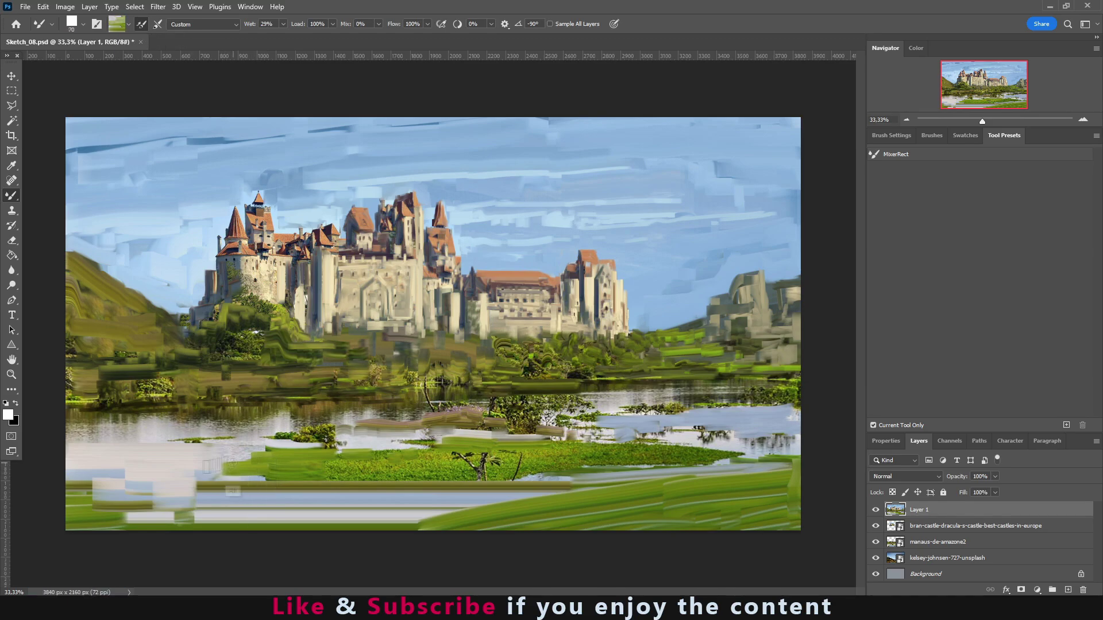
pyautogui.moveTo(126, 471); pyautogui.dragTo(230, 494)
pyautogui.press('F5')
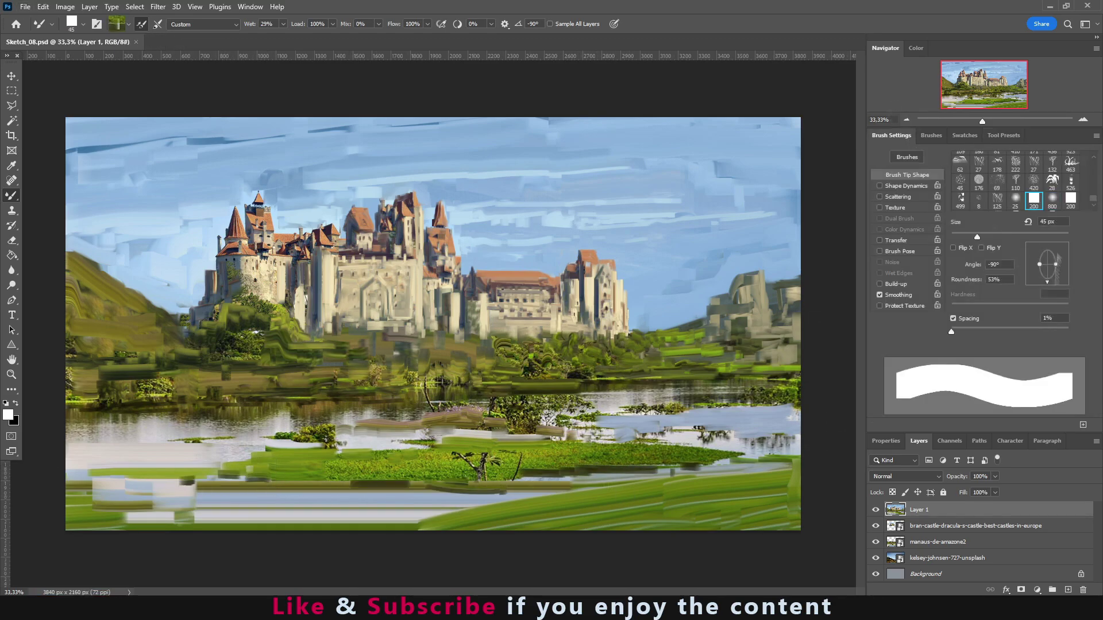
pyautogui.moveTo(666, 427)
pyautogui.mouseDown()
pyautogui.moveTo(482, 411)
pyautogui.moveTo(287, 413)
pyautogui.moveTo(232, 424)
pyautogui.moveTo(252, 459)
pyautogui.mouseUp()
# Duplicate the painting layer and place a mirrored castle reflection over the lake at 68% opacity
pyautogui.press(']')
pyautogui.press(']')
pyautogui.press(']')
pyautogui.hotkey('ctrl', 'j')
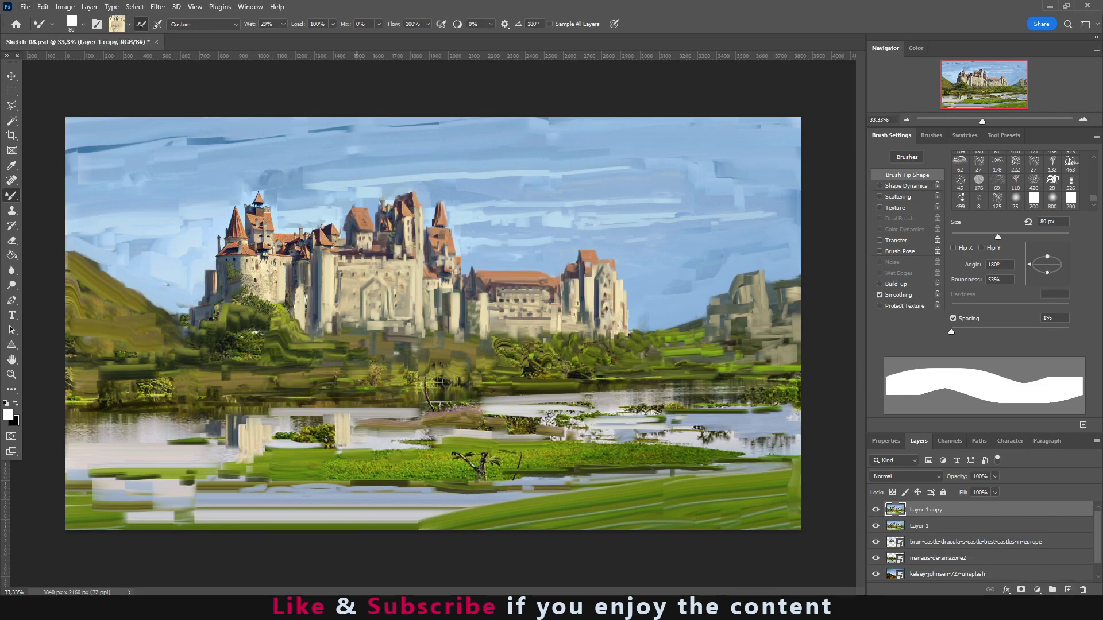
pyautogui.moveTo(276, 414); pyautogui.dragTo(516, 405)
pyautogui.moveTo(609, 402); pyautogui.dragTo(241, 505)
pyautogui.moveTo(229, 431); pyautogui.dragTo(362, 500)
# Merge the reflection into the painting layer, readjust the brush size and select the whole canvas
pyautogui.hotkey('ctrl', 'z')
pyautogui.hotkey('ctrl', 'z')
pyautogui.hotkey('ctrl', 'z')
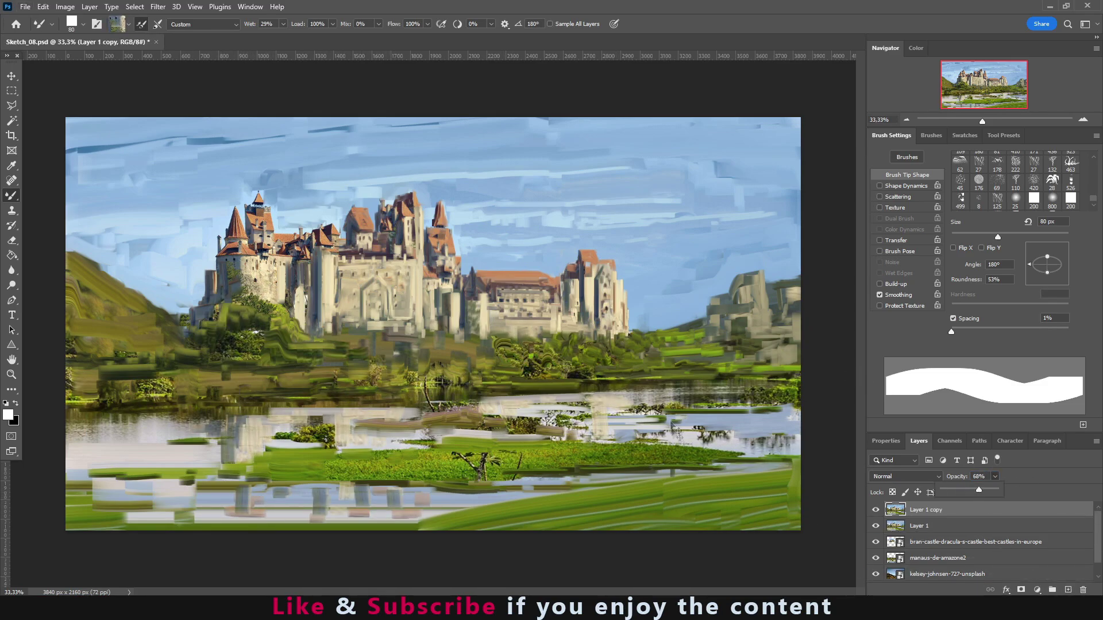
pyautogui.hotkey('ctrl', 'z')
pyautogui.press('[')
pyautogui.press('[')
pyautogui.press('[')
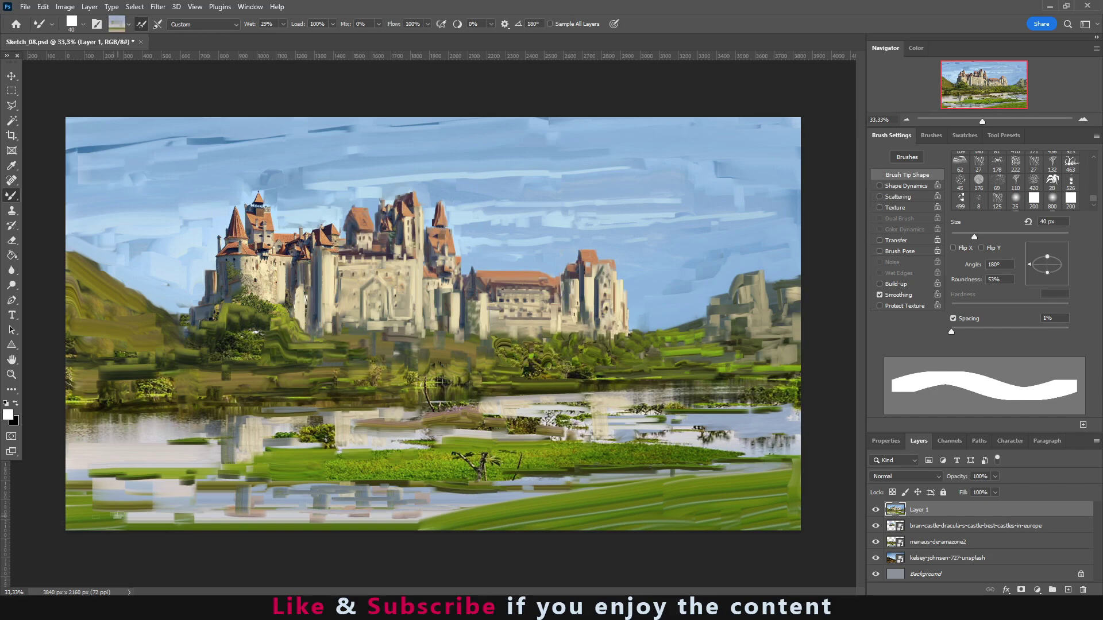
pyautogui.press(']')
pyautogui.press(']')
pyautogui.press(']')
pyautogui.hotkey('ctrl', 'a')
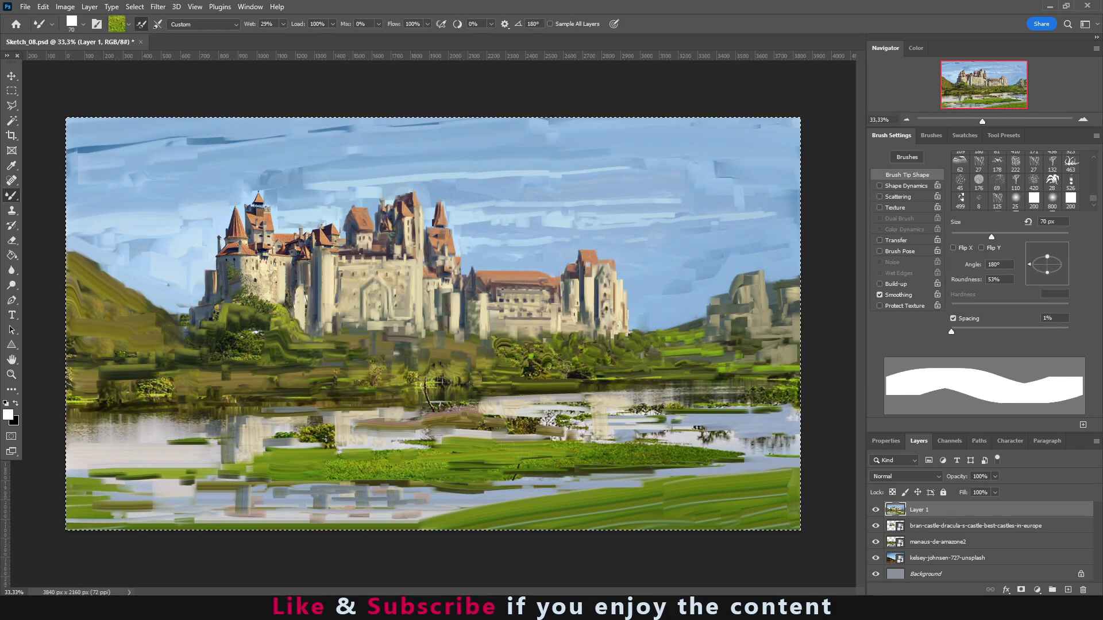
# Shrink the brush to 25 px, blend light blue into the water reflections, and sample a grey-blue castle tone
pyautogui.press('[')
pyautogui.press('[')
pyautogui.press('[')
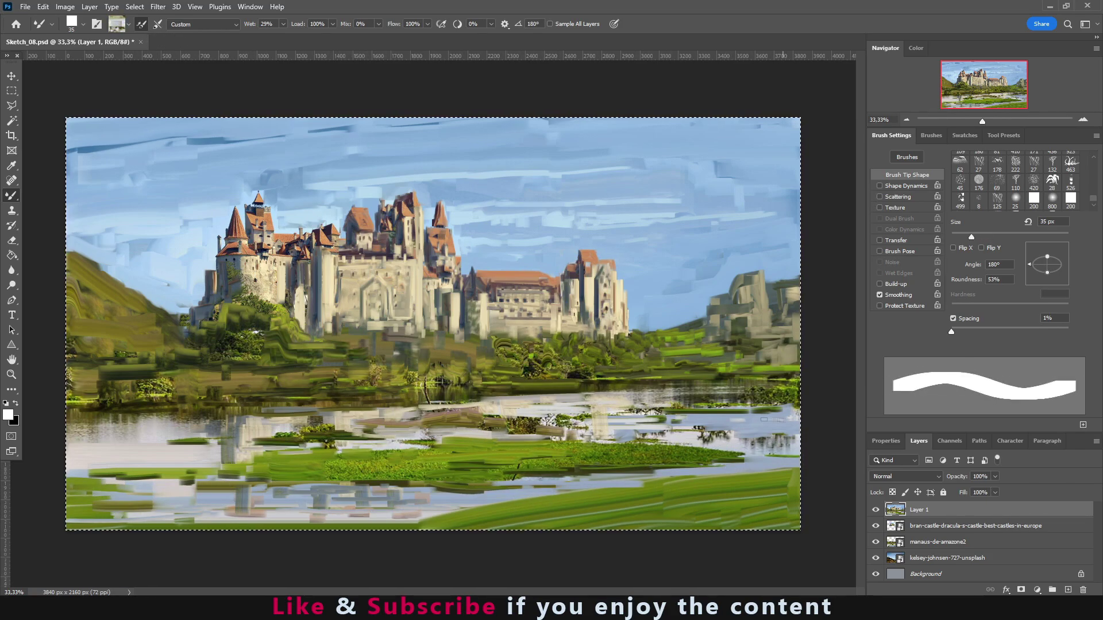
pyautogui.press('[')
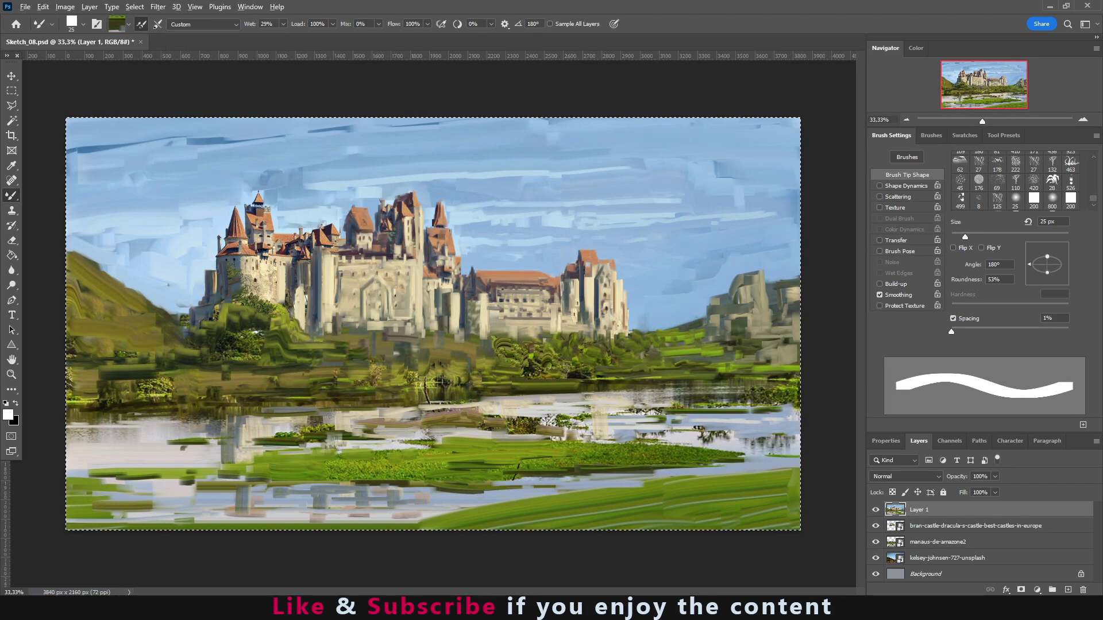
pyautogui.moveTo(696, 439); pyautogui.dragTo(776, 442)
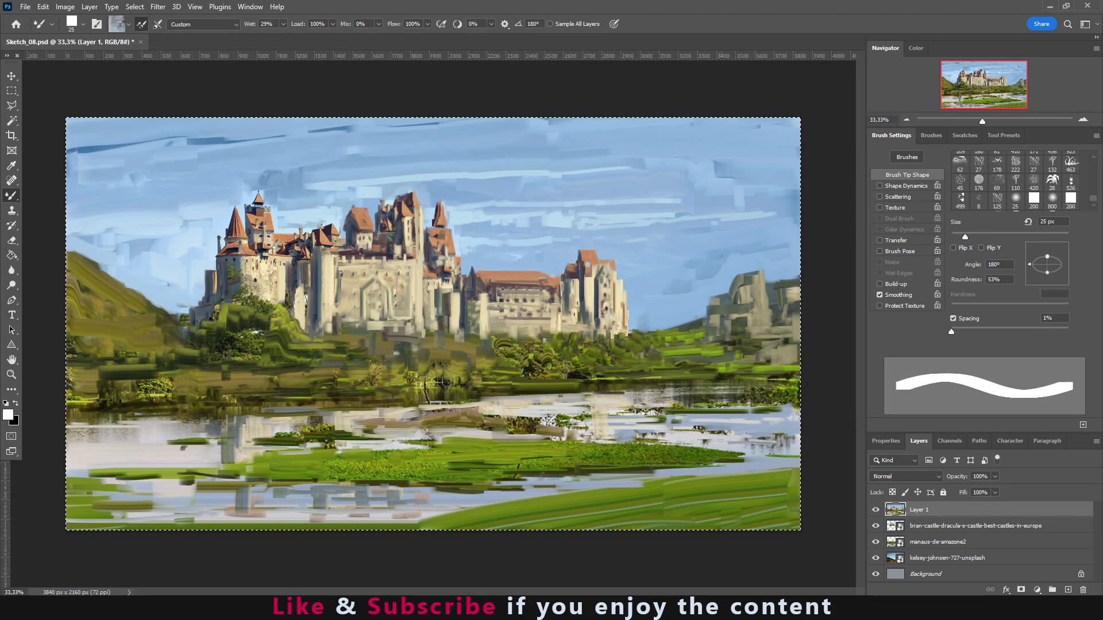
pyautogui.moveTo(519, 414); pyautogui.dragTo(405, 419)
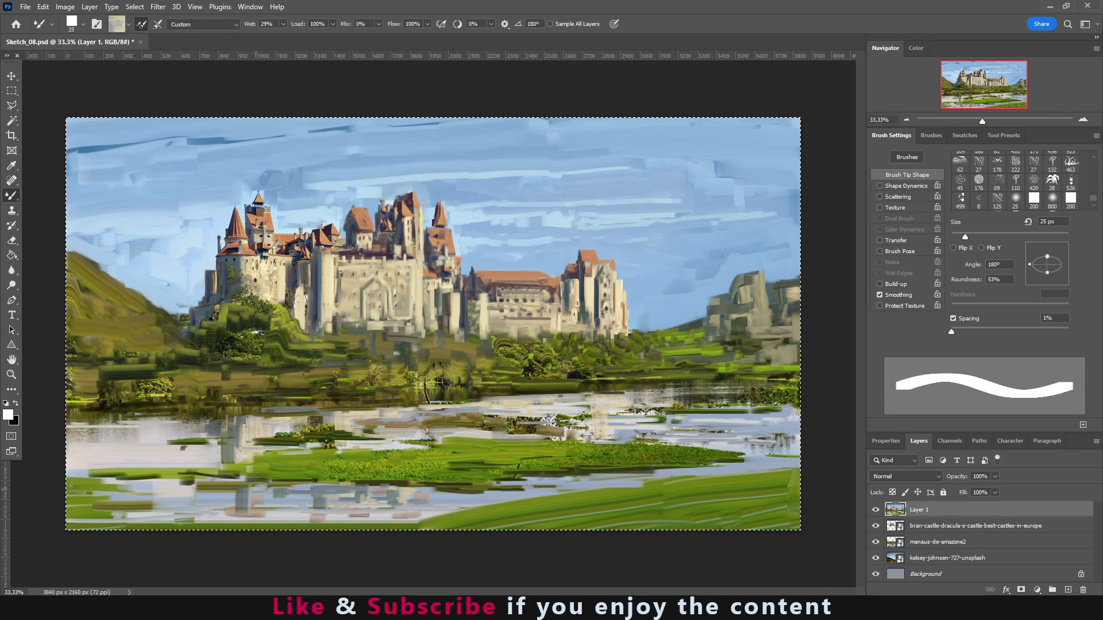
pyautogui.keyDown('alt'); pyautogui.click(465, 301); pyautogui.keyUp('alt')
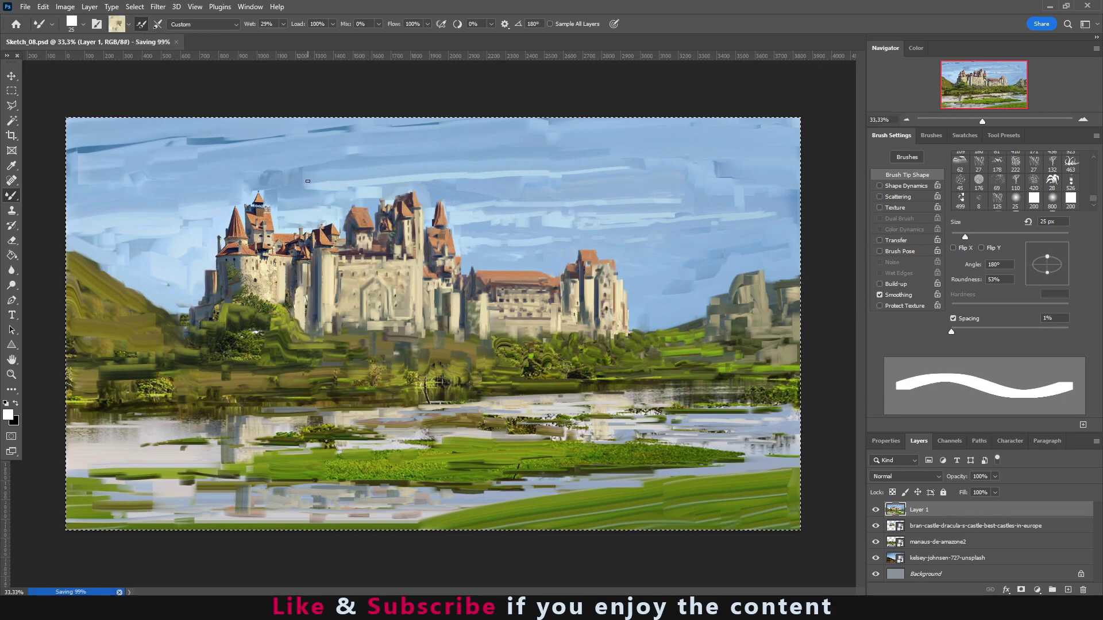
pyautogui.press('[')
pyautogui.press('[')
pyautogui.scroll(1, 324, 290)
# Switch the mixer brush to the Dry, Heavy Load preset and set a detail-sized brush
pyautogui.press('0')
pyautogui.press('0')
pyautogui.press('[')
pyautogui.press('[')
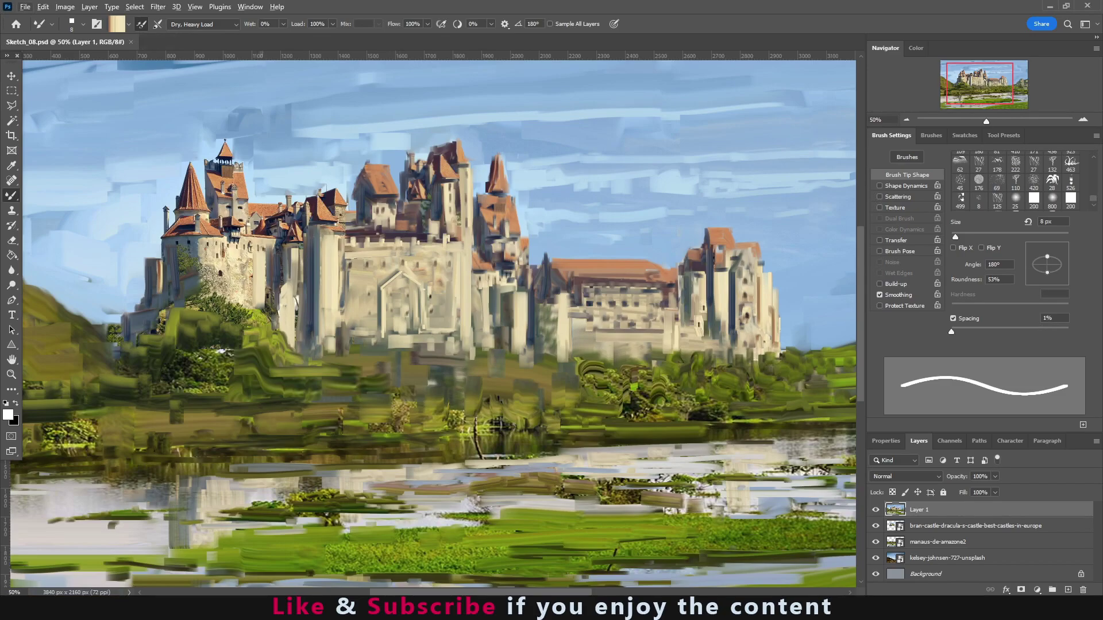
pyautogui.press(']')
pyautogui.press(']')
pyautogui.press(']')
pyautogui.press(']')
pyautogui.press(']')
pyautogui.press(']')
pyautogui.press('[')
pyautogui.press('[')
pyautogui.press('[')
pyautogui.press('ctrl')
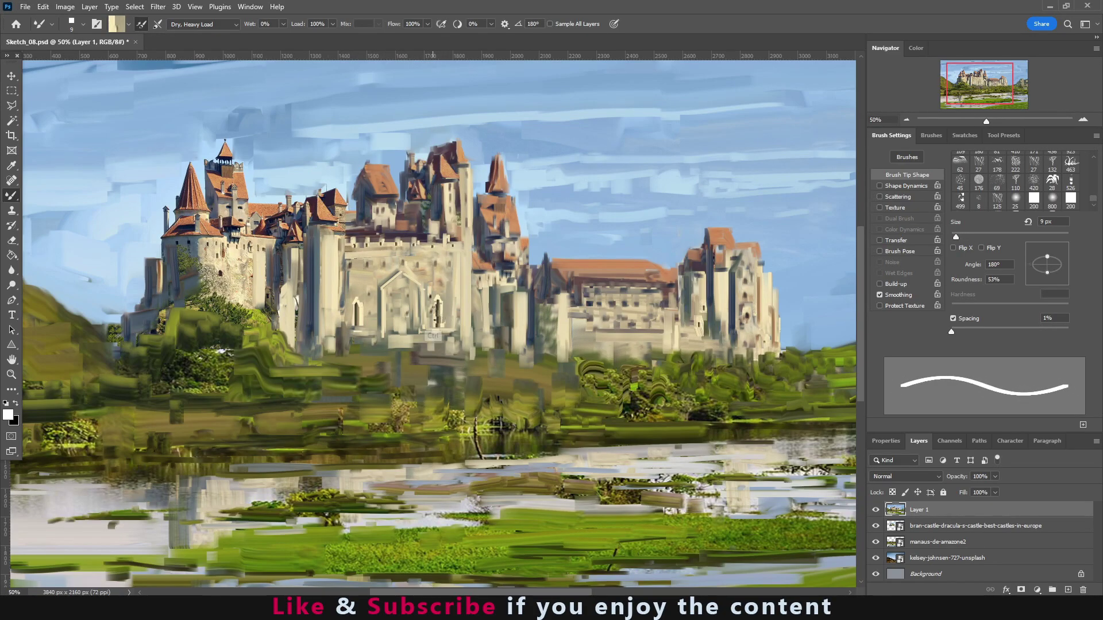
pyautogui.press(']')
pyautogui.press(']')
pyautogui.press(']')
# Paint light dry strokes along the castle base and into the foreground greenery
pyautogui.moveTo(341, 343); pyautogui.dragTo(454, 344)
pyautogui.moveTo(247, 345); pyautogui.dragTo(269, 368)
pyautogui.moveTo(455, 347); pyautogui.dragTo(540, 361)
pyautogui.moveTo(379, 356); pyautogui.dragTo(448, 419)
pyautogui.moveTo(242, 418); pyautogui.dragTo(356, 425)
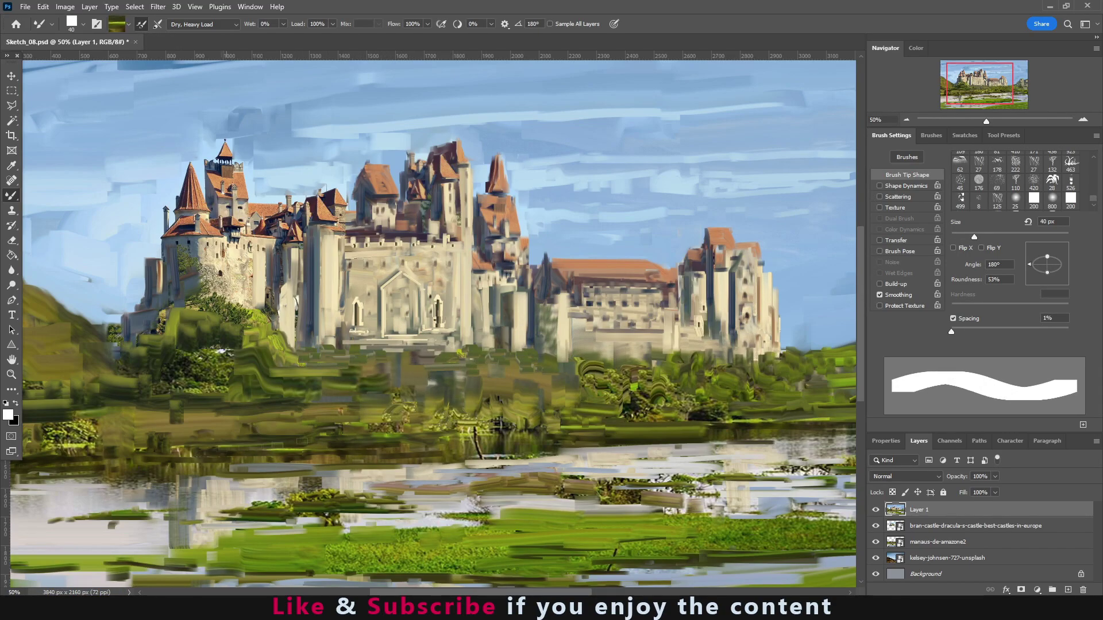
# Paint green strokes over the left foreground with a larger brush, then save the painting
pyautogui.press(']')
pyautogui.press(']')
pyautogui.press(']')
pyautogui.moveTo(168, 380); pyautogui.dragTo(230, 350)
pyautogui.moveTo(190, 396); pyautogui.dragTo(40, 442)
pyautogui.press('[')
pyautogui.press('[')
pyautogui.press('[')
pyautogui.hotkey('ctrl', 's')
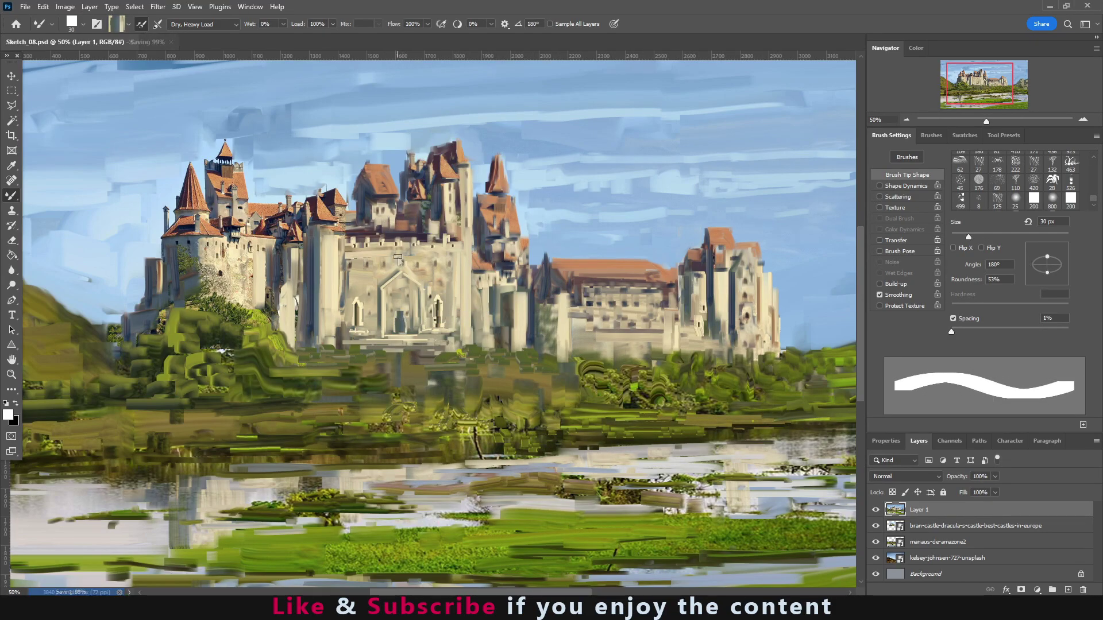
pyautogui.hotkey('ctrl', 's')
# Sample pale grey, beige and blue-grey from the castle while shrinking the brush toward 10 px
pyautogui.keyDown('alt'); pyautogui.click(589, 332); pyautogui.keyUp('alt')
pyautogui.press('[')
pyautogui.press('[')
pyautogui.press('[')
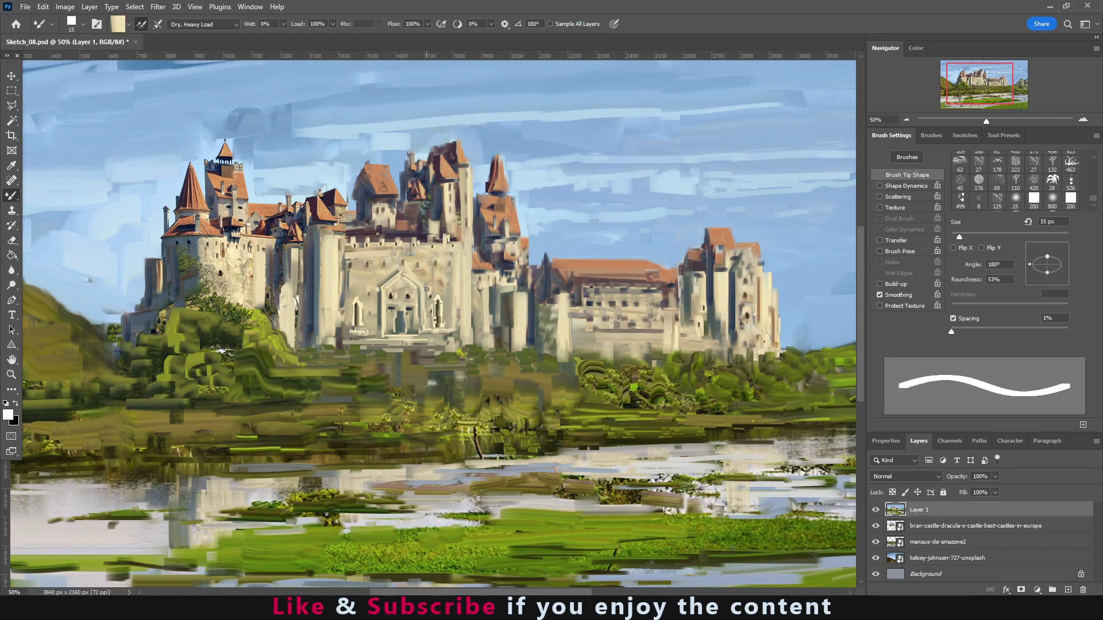
pyautogui.press(']')
pyautogui.press(']')
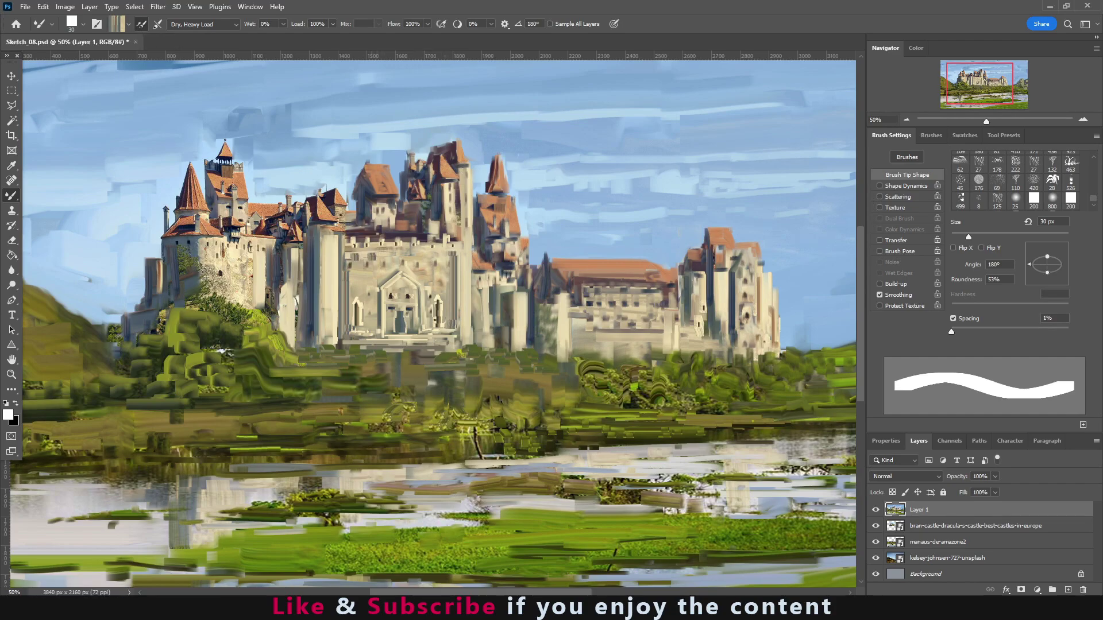
pyautogui.keyDown('alt'); pyautogui.click(703, 264); pyautogui.keyUp('alt')
pyautogui.press('[')
pyautogui.press('[')
pyautogui.press('[')
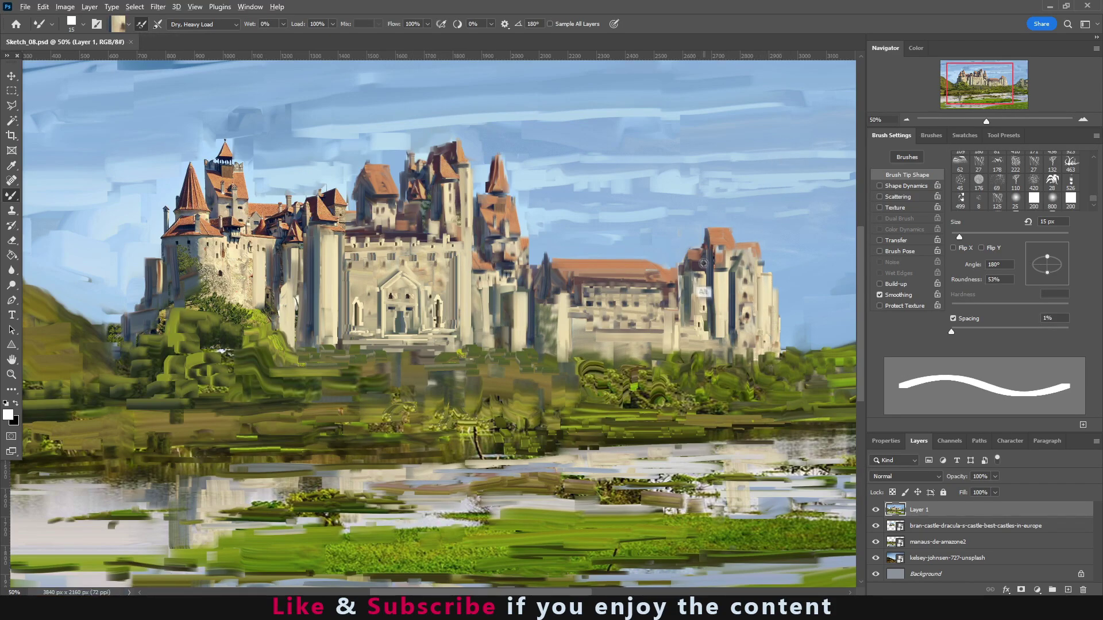
pyautogui.click(488, 203)
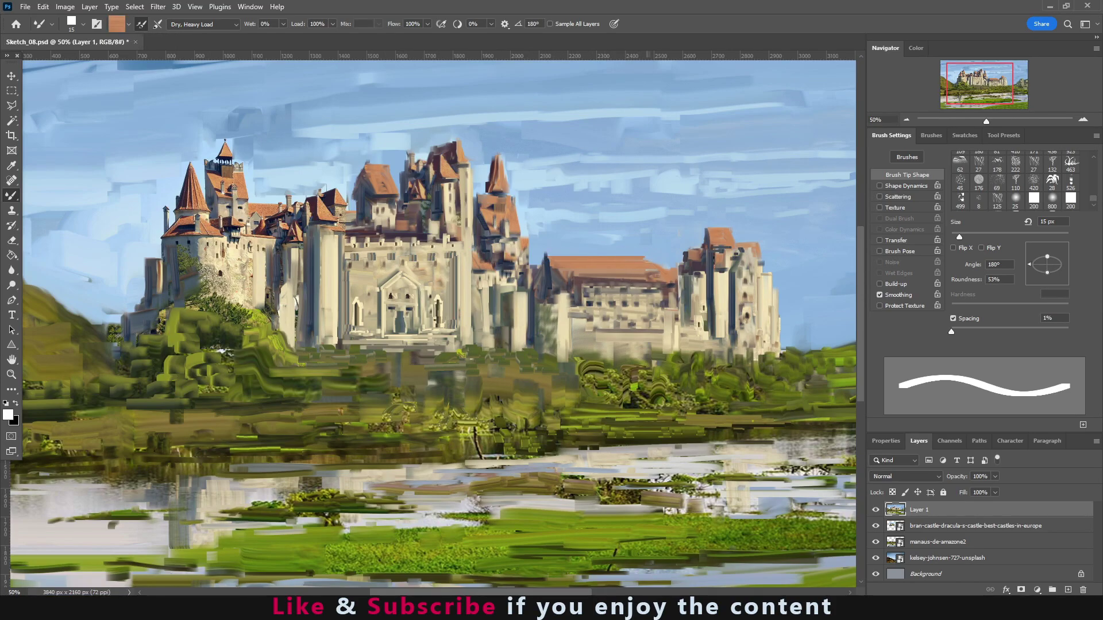
pyautogui.press('[')
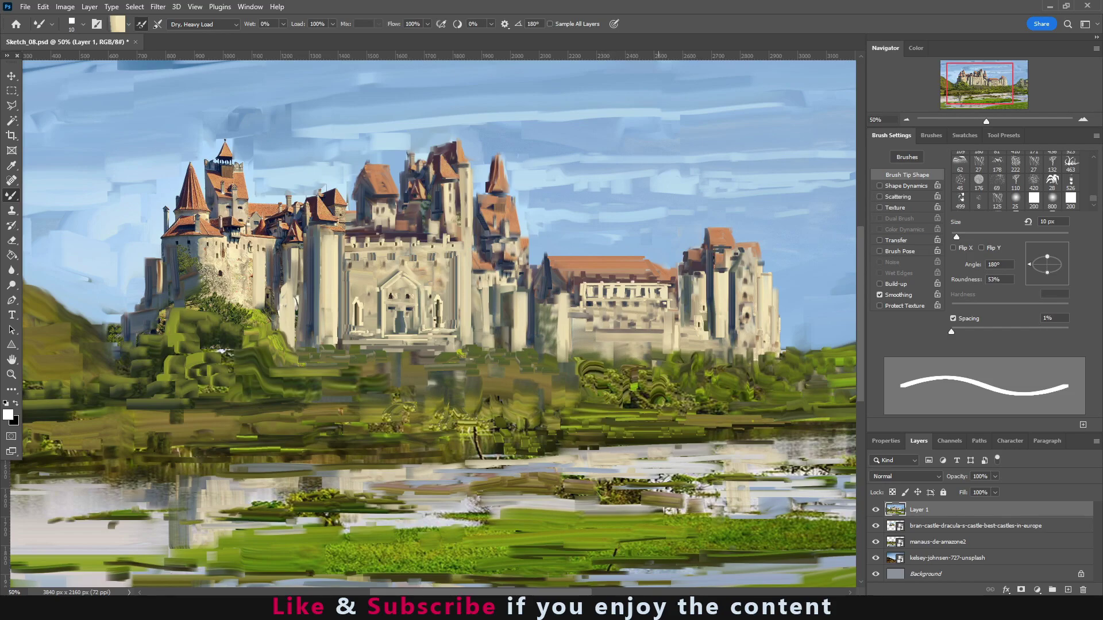